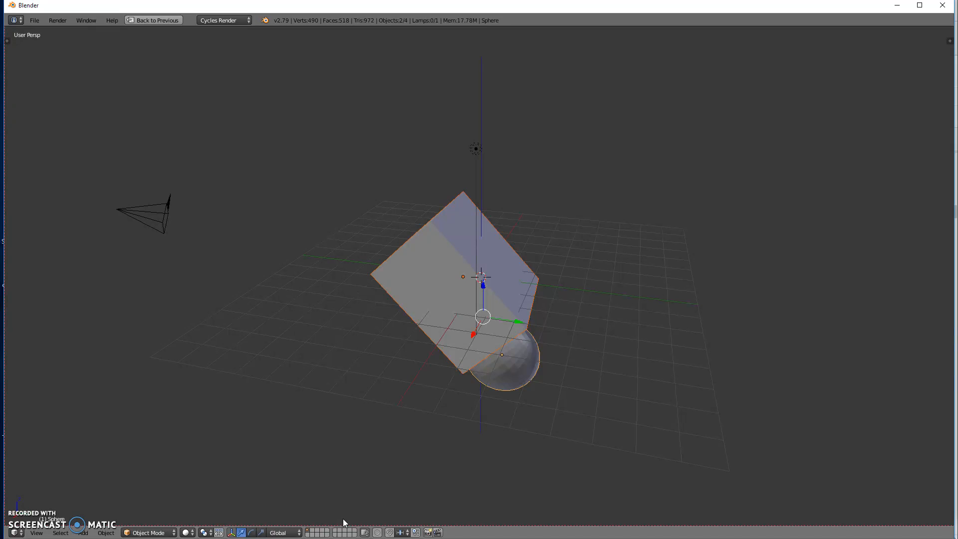
Move the camera and the lamp together to layer 20
{"action": "right_click", "coordinate": [149, 218]}
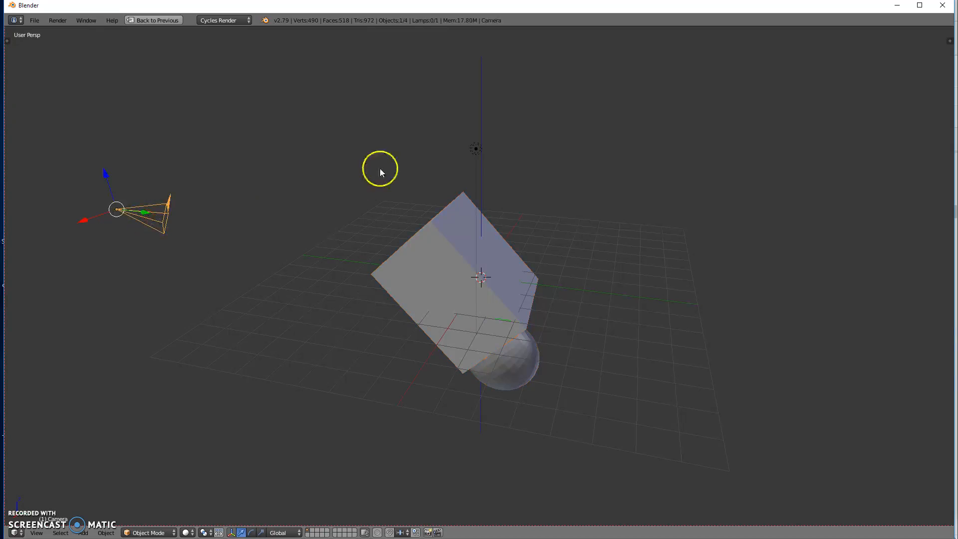
{"action": "right_click", "coordinate": [477, 151], "text": "shift"}
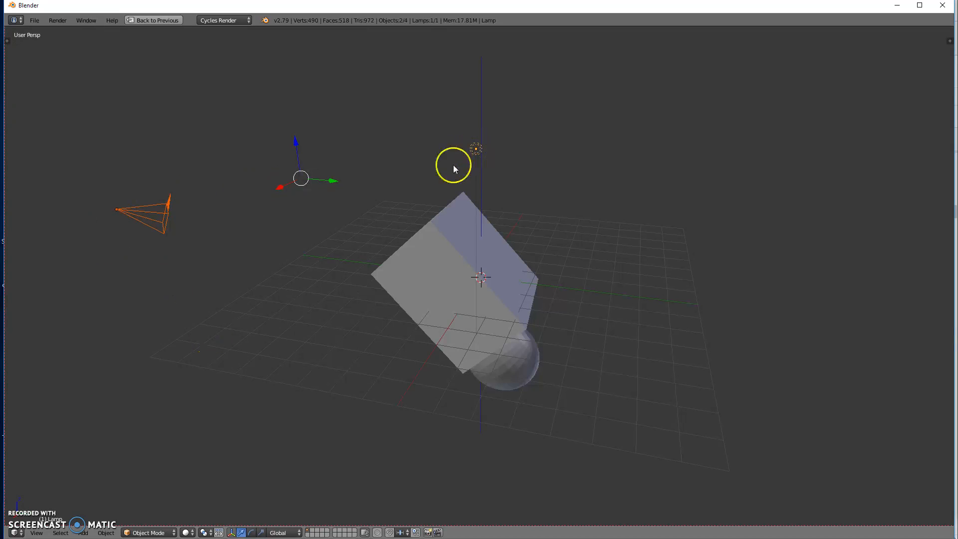
{"action": "key", "text": "m"}
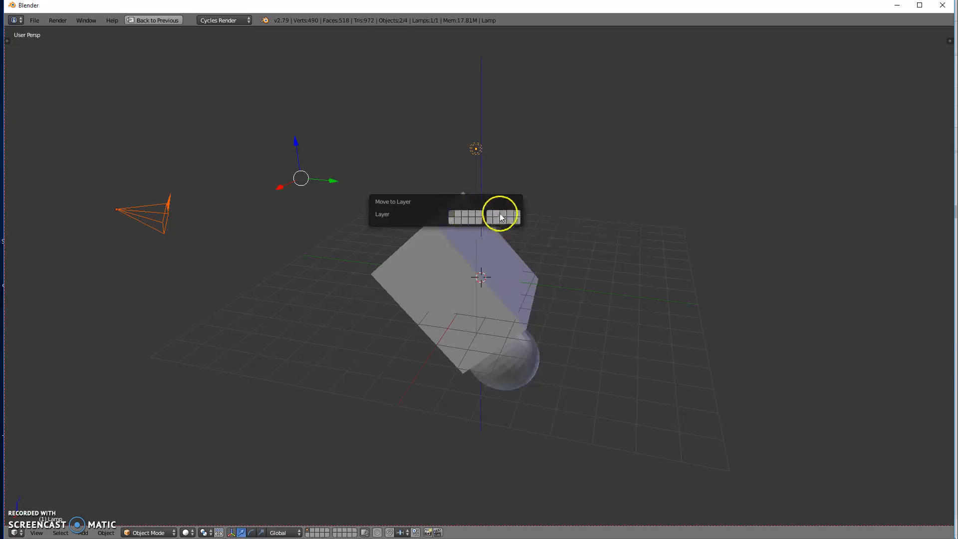
{"action": "left_click", "coordinate": [517, 220]}
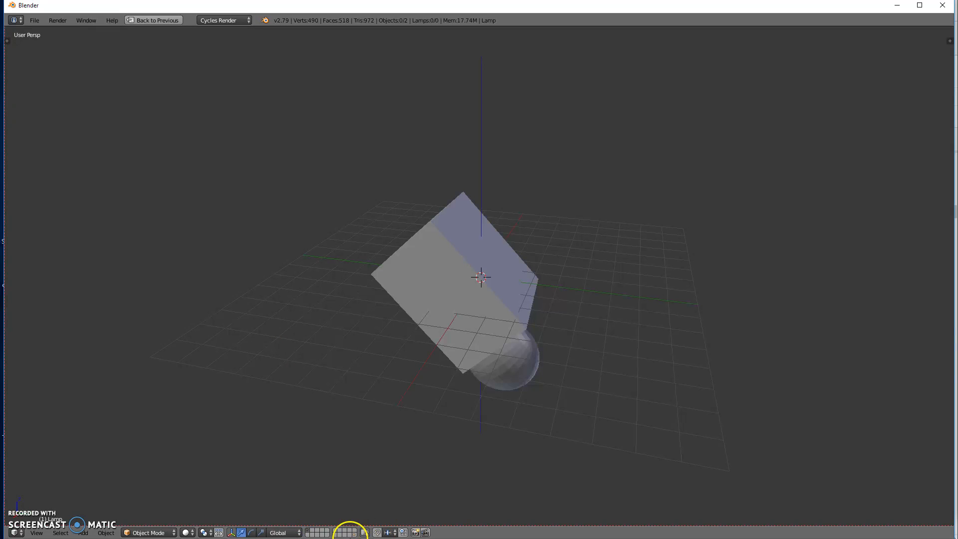
Display layer 20, add layer 1 to the visible layers, and return to showing layer 1 alone
{"action": "left_click", "coordinate": [353, 533]}
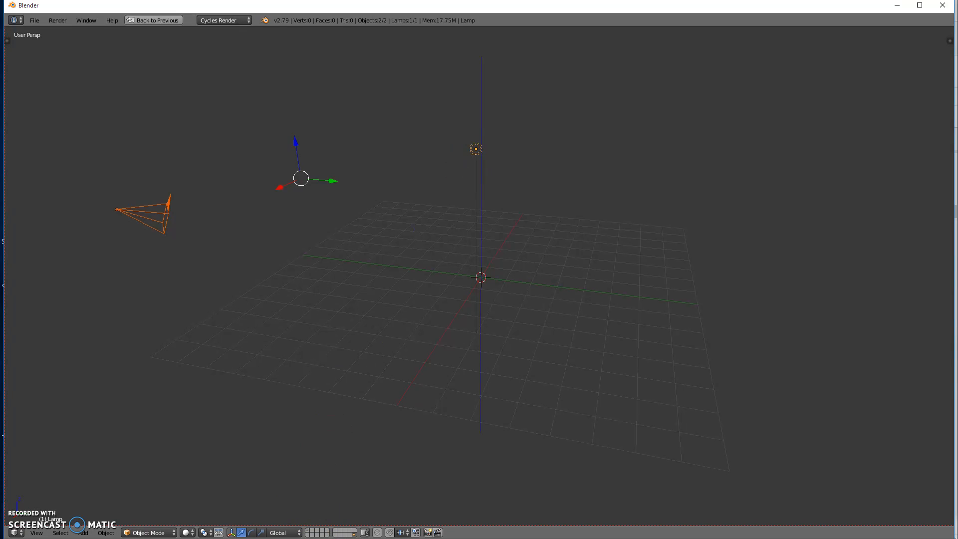
{"action": "left_click", "coordinate": [307, 531], "text": "shift"}
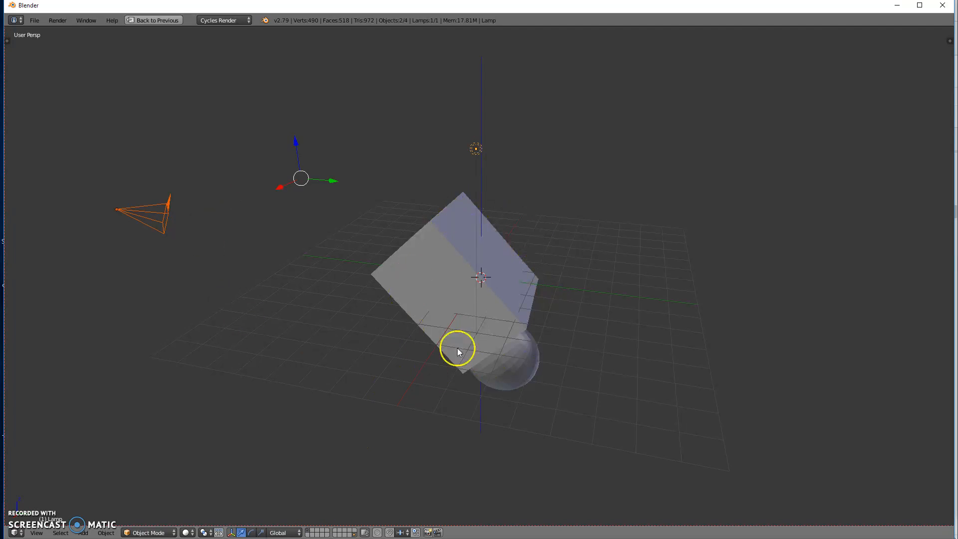
{"action": "key", "text": "1"}
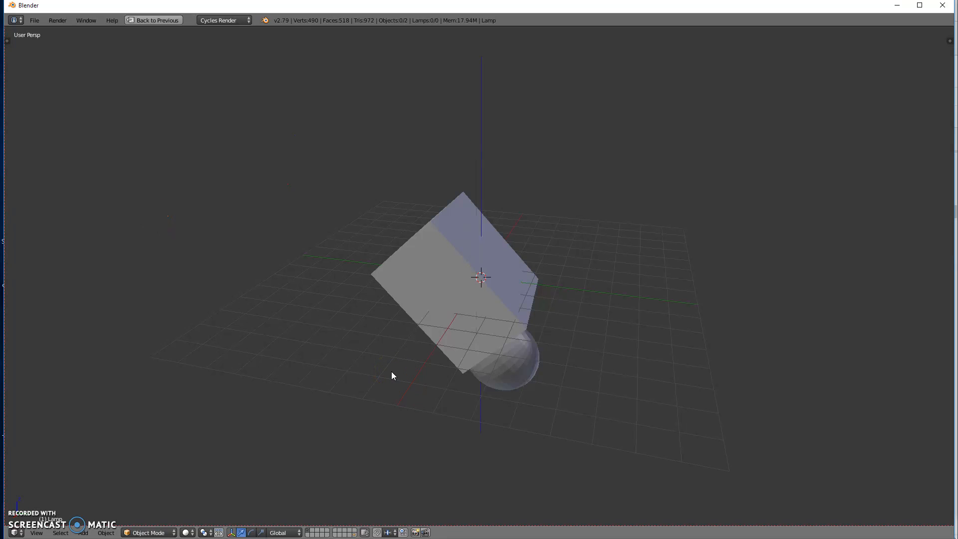
Switch the visible layer back and forth between layers 2 and 1, finishing on layer 1
{"action": "key", "text": "2"}
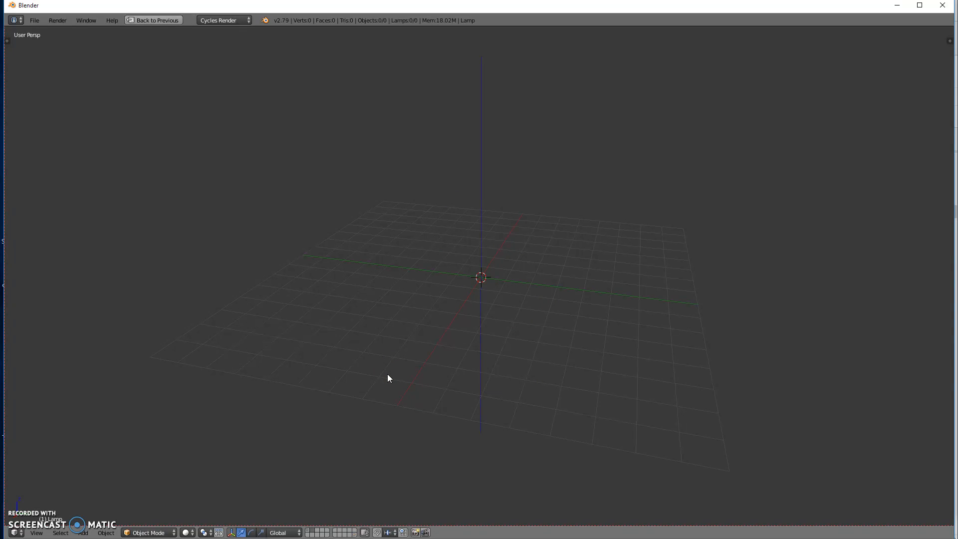
{"action": "key", "text": "1"}
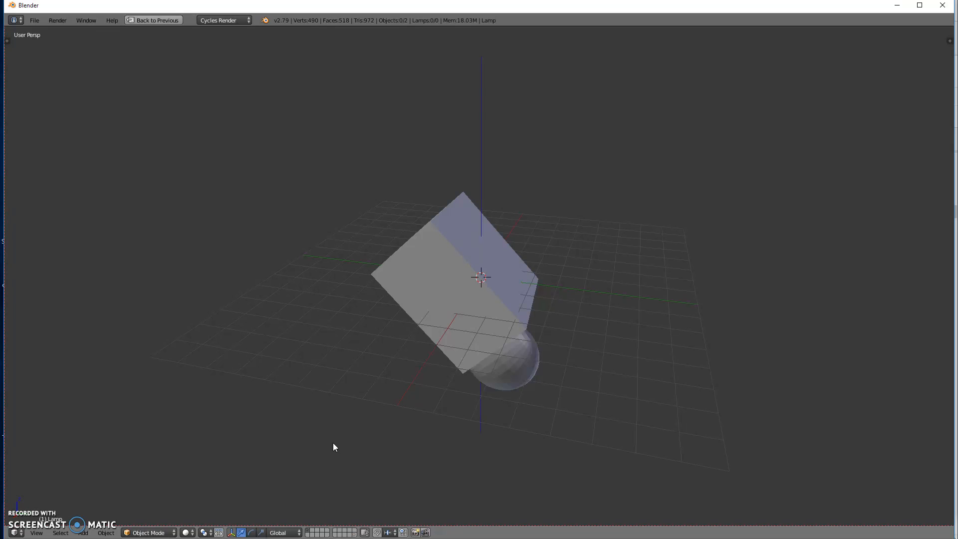
{"action": "key", "text": "2"}
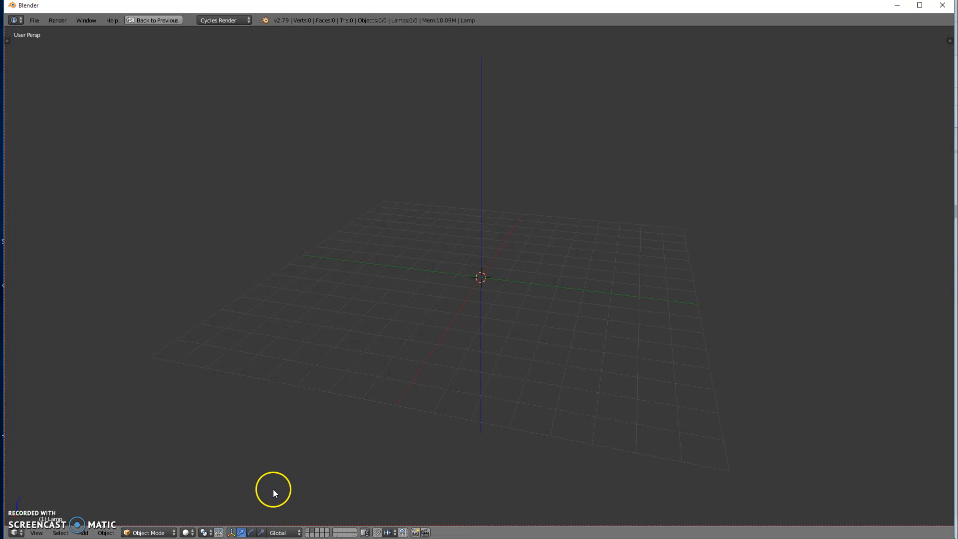
{"action": "left_click", "coordinate": [309, 530]}
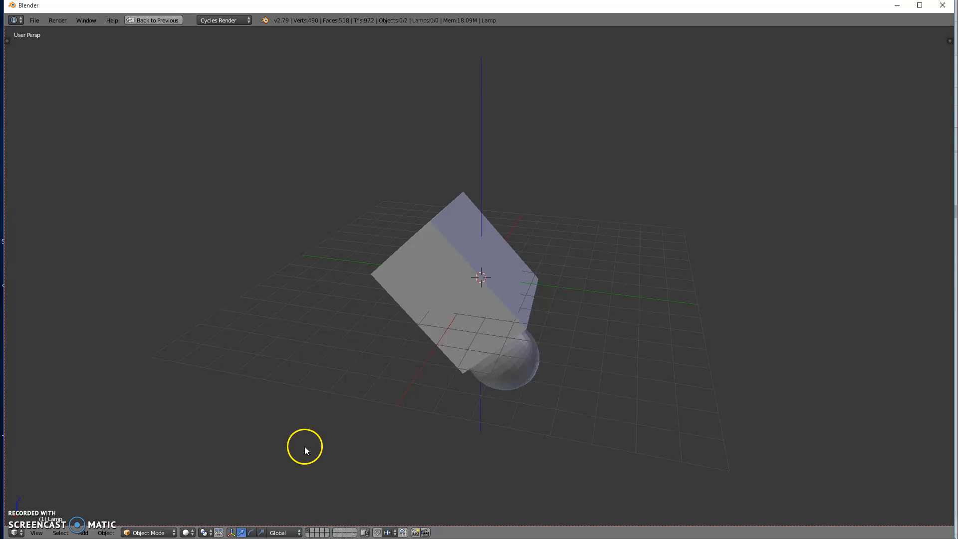
Cycle the viewport through layers 2, 3, 4, 5 and 10 to check their contents
{"action": "key", "text": "2"}
{"action": "key", "text": "3"}
{"action": "key", "text": "4"}
{"action": "key", "text": "5"}
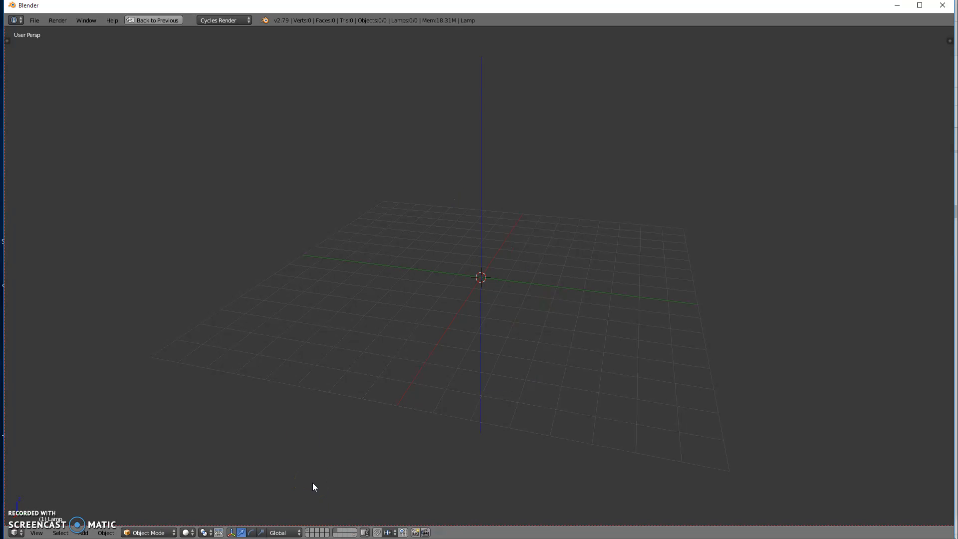
{"action": "key", "text": "0"}
Show layers 20 and 1 together, and return to layer 1 alone
{"action": "left_click", "coordinate": [355, 533]}
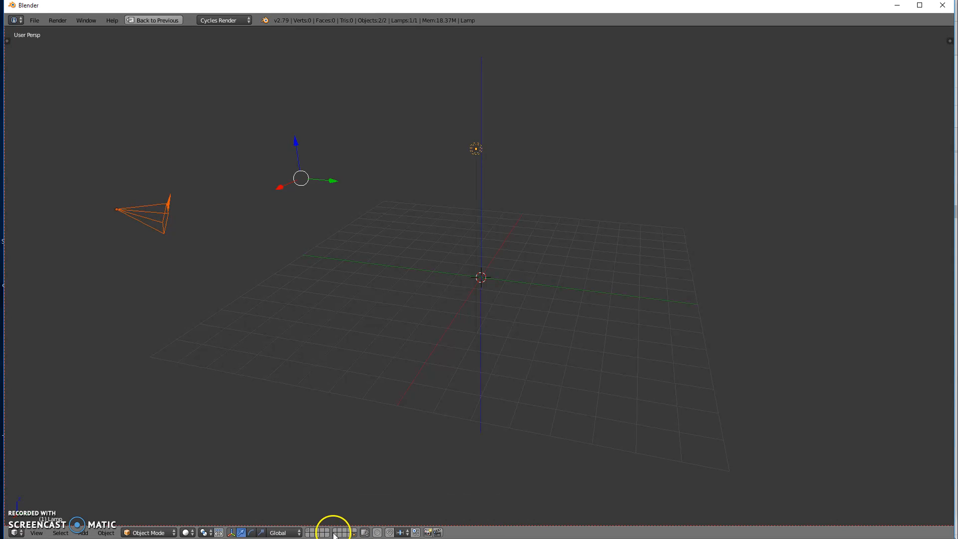
{"action": "left_click", "coordinate": [312, 531], "text": "shift"}
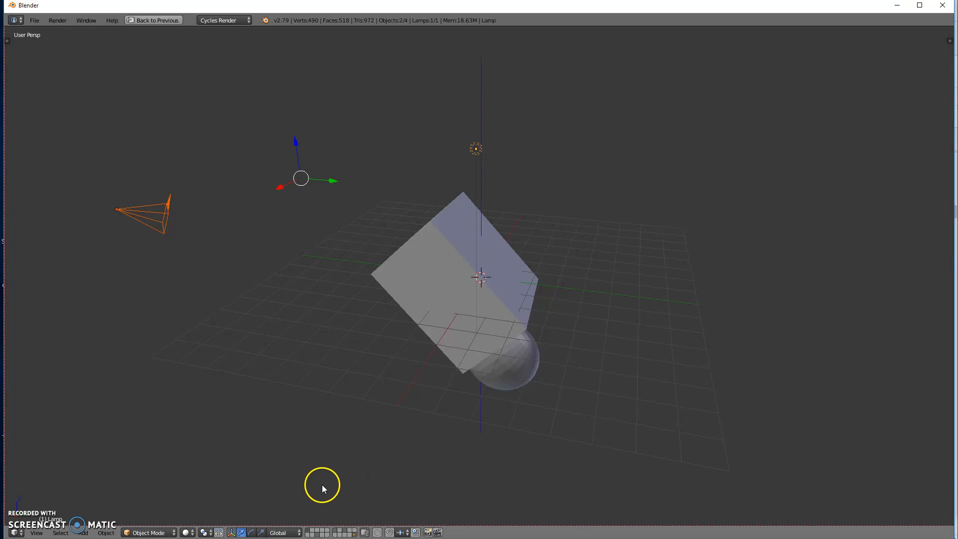
{"action": "key", "text": "1"}
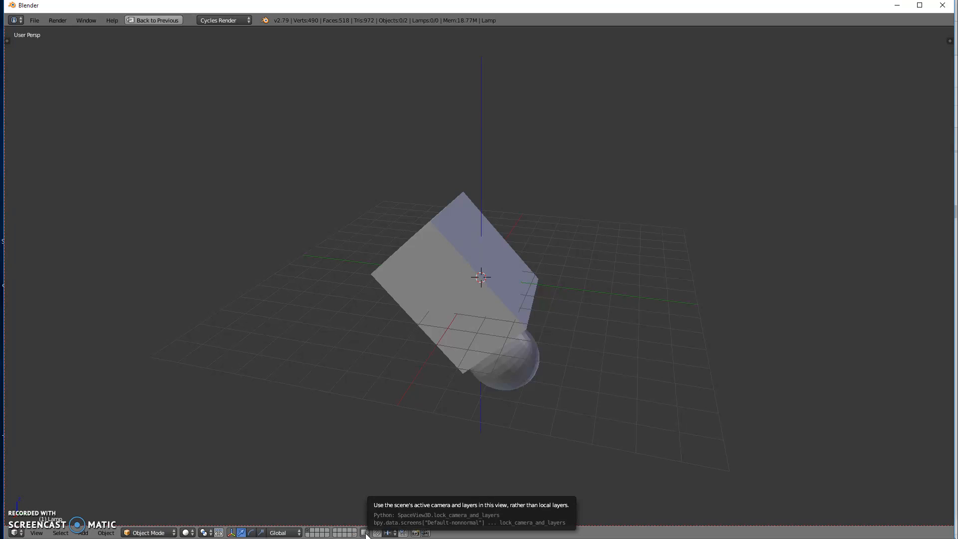
Toggle whether this view uses the scene's active camera and layers, comparing the camera view and perspective view
{"action": "left_click", "coordinate": [365, 532]}
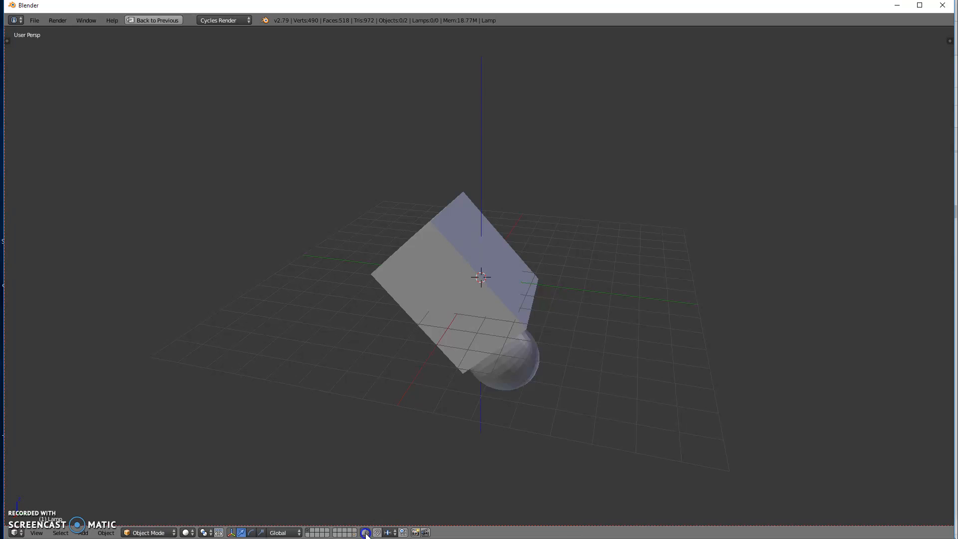
{"action": "left_click", "coordinate": [366, 532]}
{"action": "key", "text": "KP_0"}
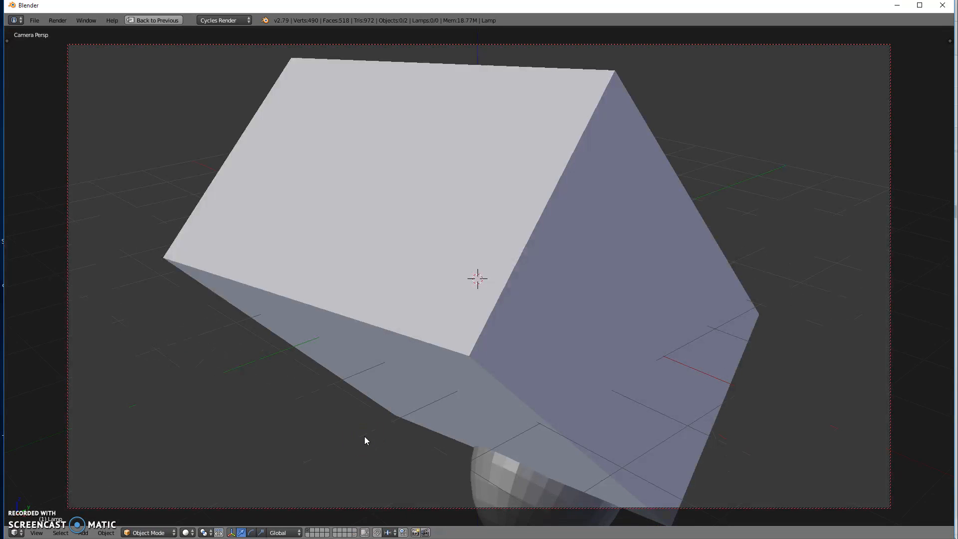
{"action": "left_click", "coordinate": [366, 533]}
{"action": "key", "text": "KP_0"}
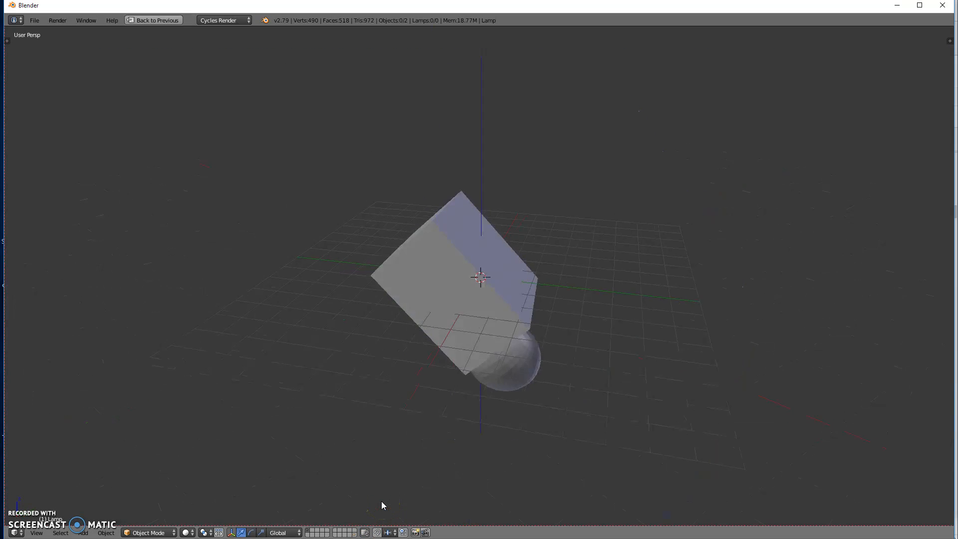
{"action": "key", "text": "KP_0"}
{"action": "key", "text": "KP_0"}
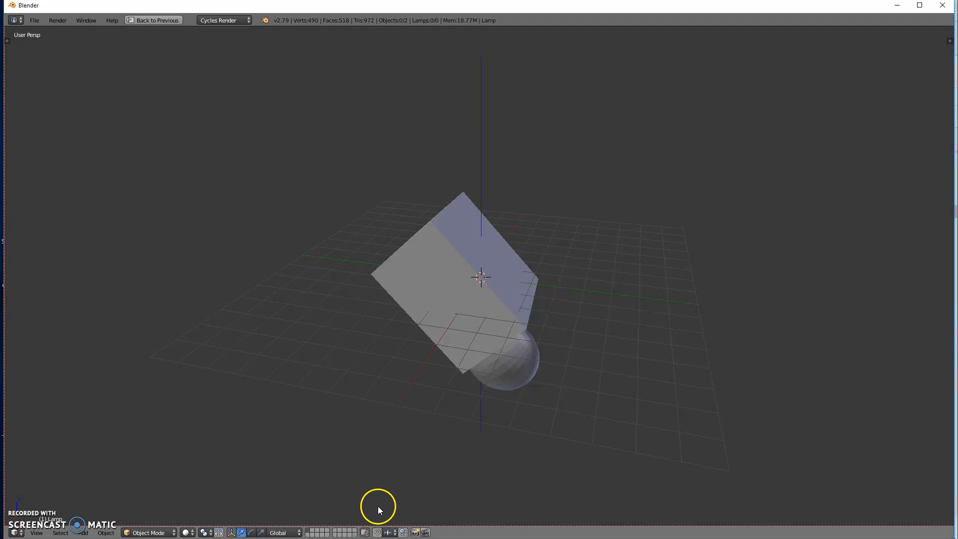
View layer 20 through the camera and add layer 1 to the visible layers
{"action": "left_click", "coordinate": [355, 535]}
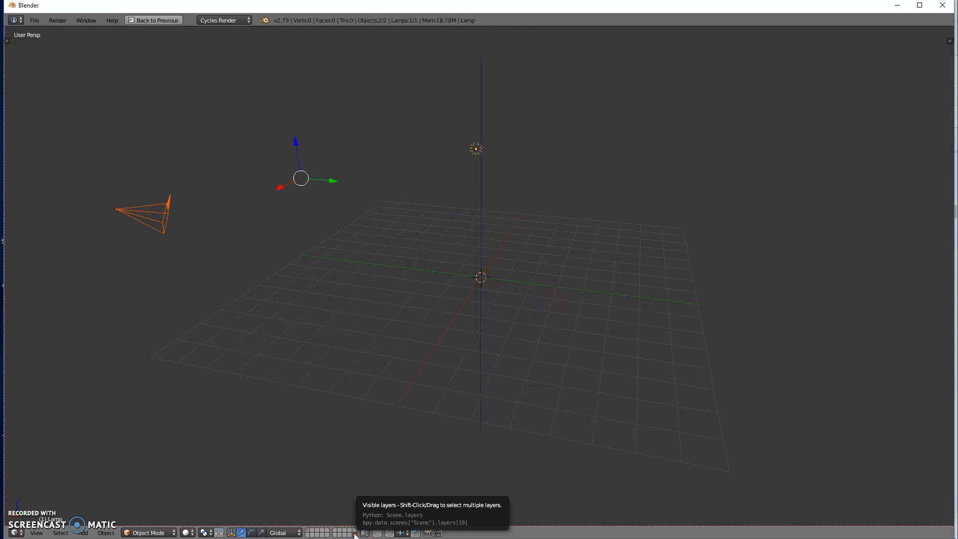
{"action": "key", "text": "KP_0"}
{"action": "left_click", "coordinate": [341, 531]}
{"action": "left_click", "coordinate": [308, 532]}
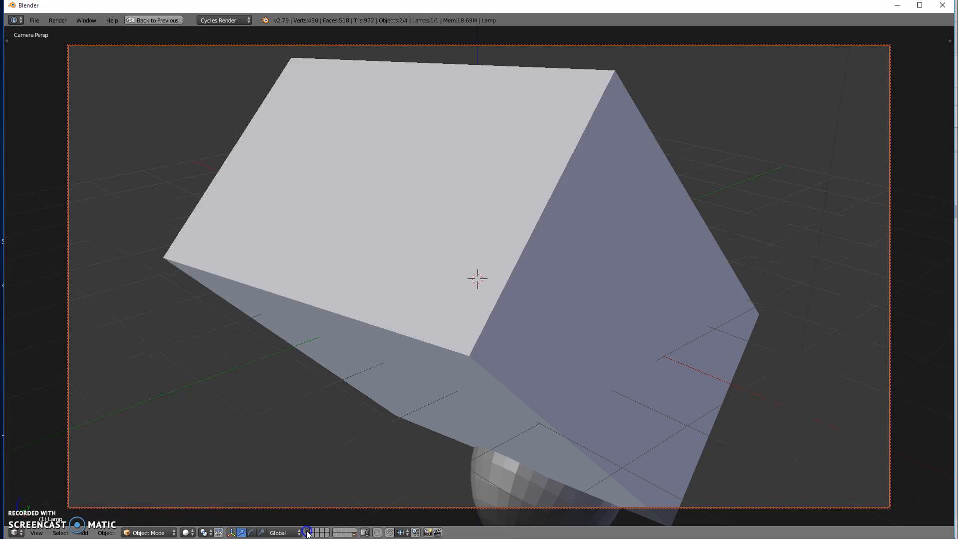
{"action": "left_click", "coordinate": [307, 532], "text": "shift"}
{"action": "left_click", "coordinate": [407, 525]}
{"action": "key", "text": "KP_0"}
{"action": "key", "text": "KP_0"}
Alternate the visible layer between 20 and 1 while checking the camera view, finishing on layer 1
{"action": "left_click", "coordinate": [352, 532]}
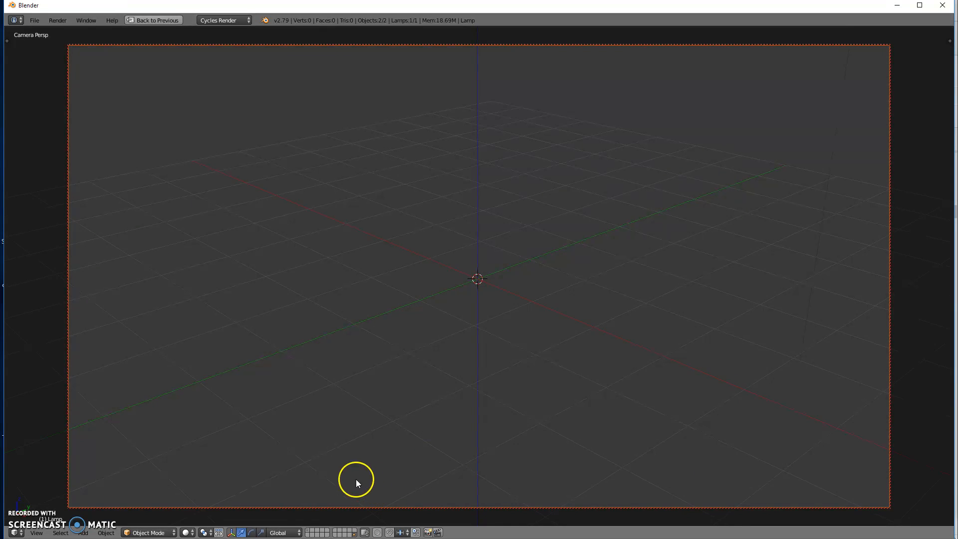
{"action": "left_click", "coordinate": [308, 530]}
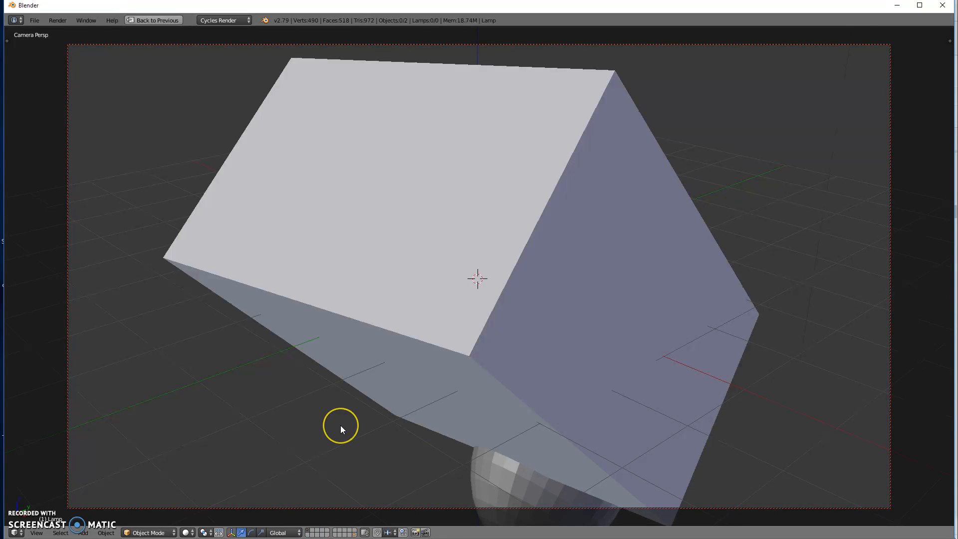
{"action": "key", "text": "KP_0"}
{"action": "key", "text": "KP_0"}
{"action": "key", "text": "KP_0"}
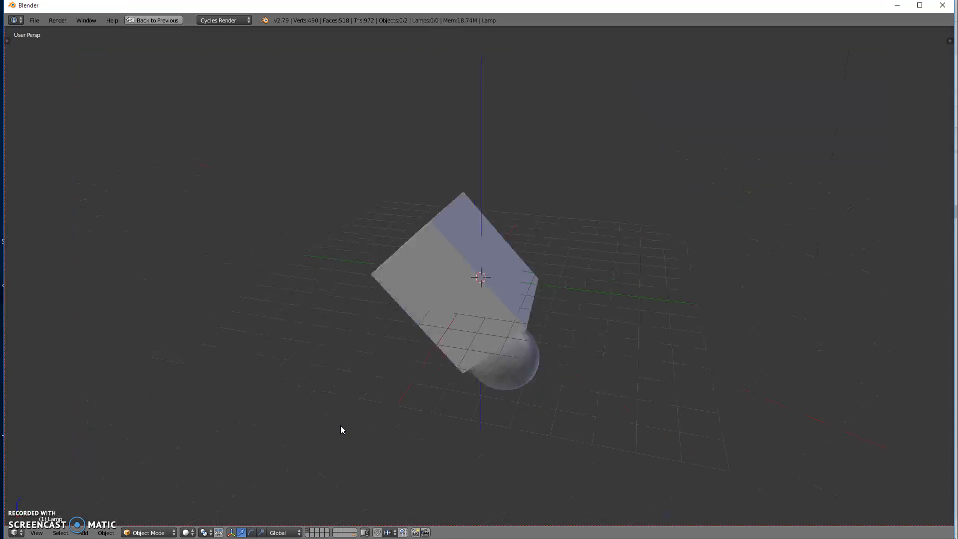
{"action": "key", "text": "KP_0"}
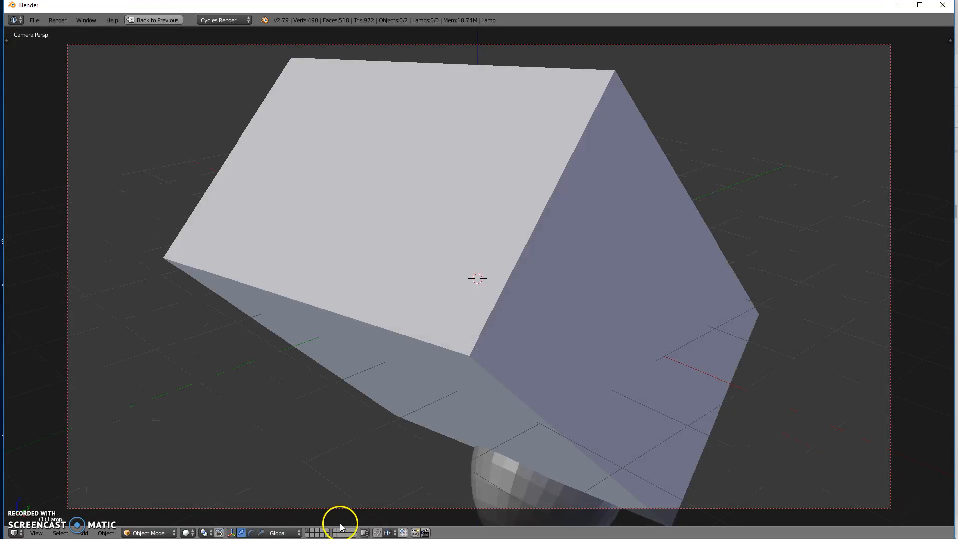
{"action": "left_click", "coordinate": [352, 534]}
{"action": "left_click", "coordinate": [353, 533]}
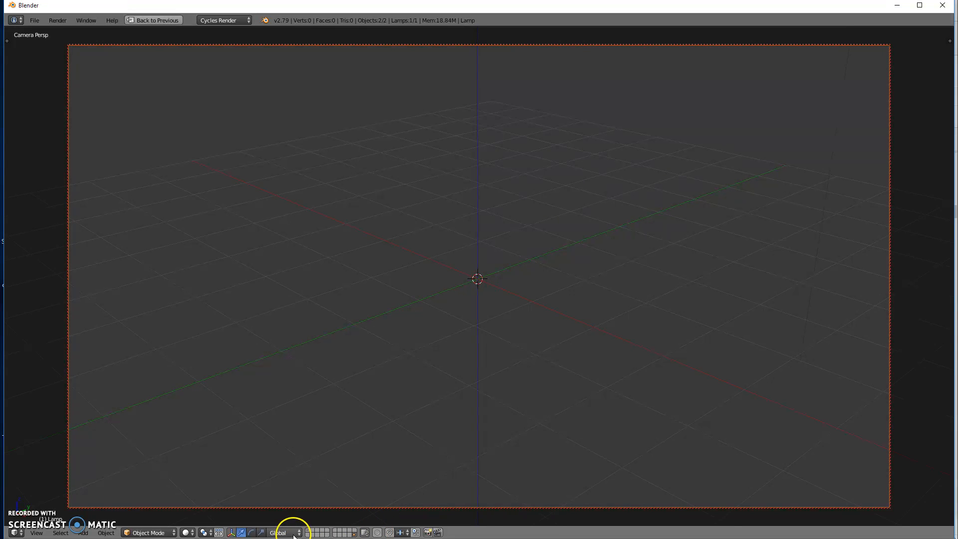
{"action": "left_click", "coordinate": [308, 529]}
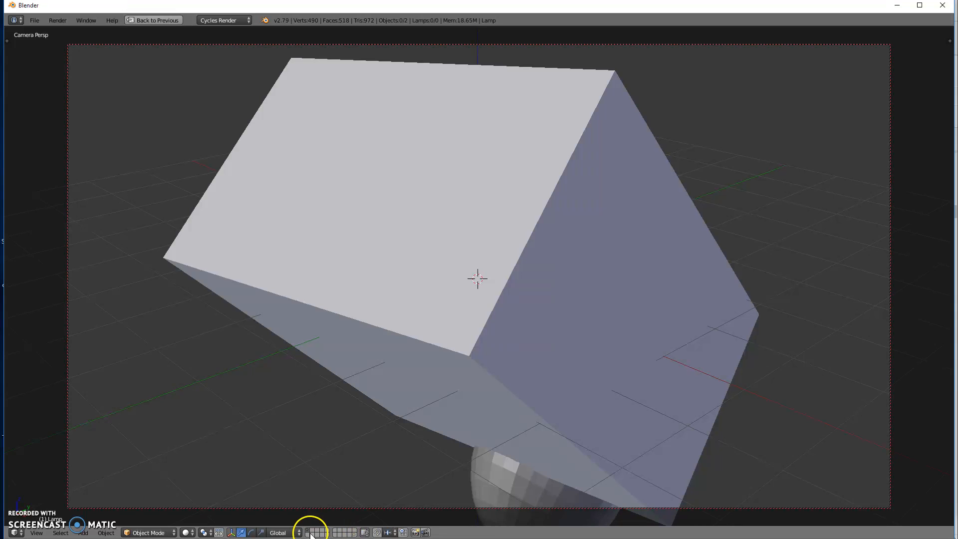
Leave the camera view and move the Table cube along the negative Y axis, clear of the sphere
{"action": "right_click", "coordinate": [401, 361]}
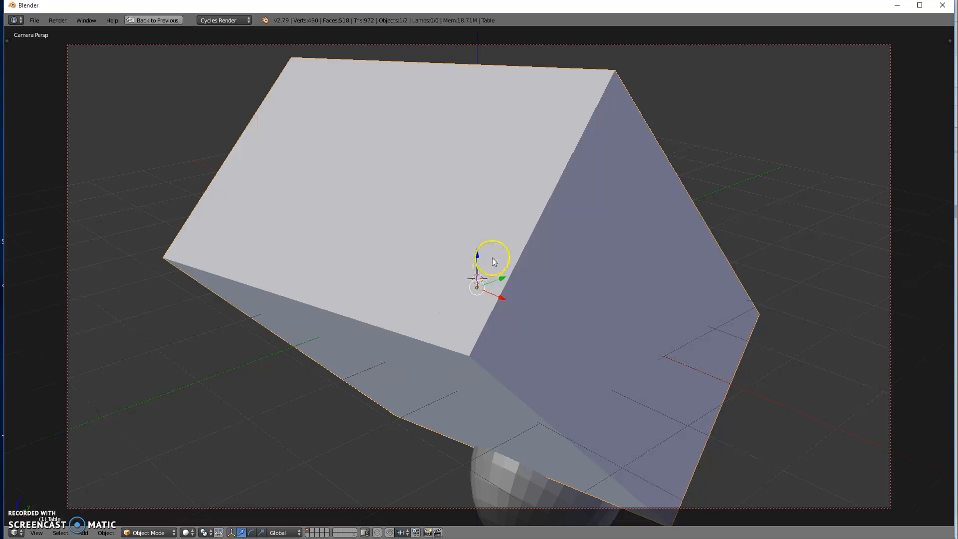
{"action": "scroll", "coordinate": [499, 262], "scroll_direction": "down", "scroll_amount": 2}
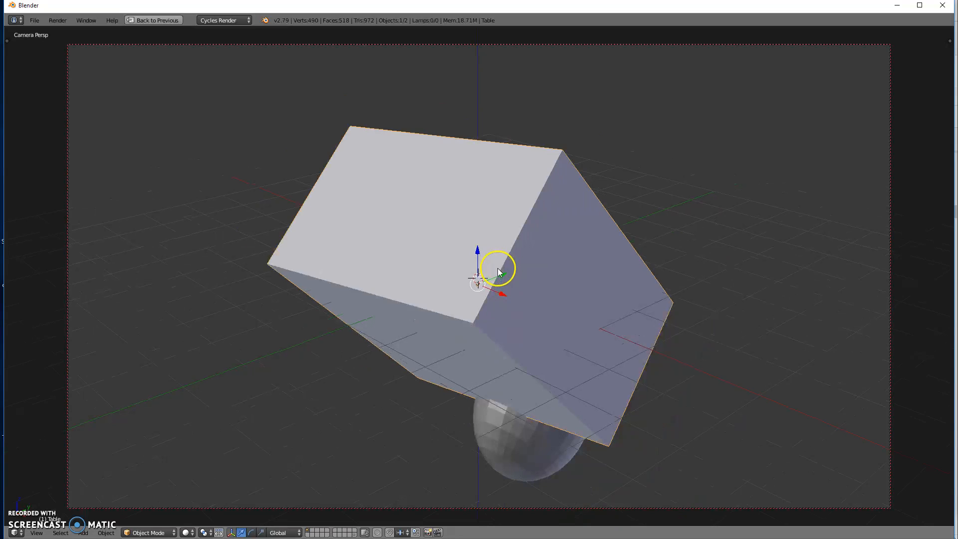
{"action": "key", "text": "KP_0"}
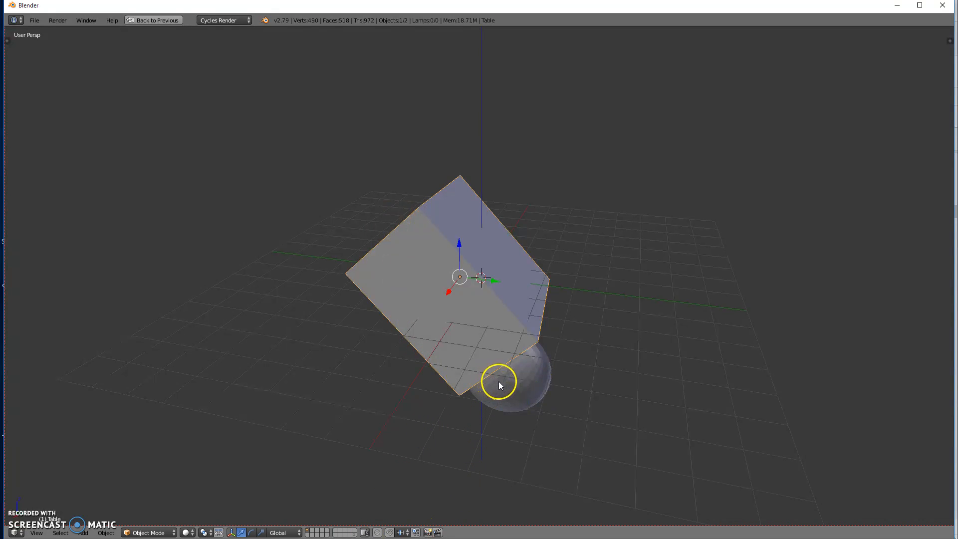
{"action": "left_click_drag", "start_coordinate": [492, 280], "coordinate": [437, 285]}
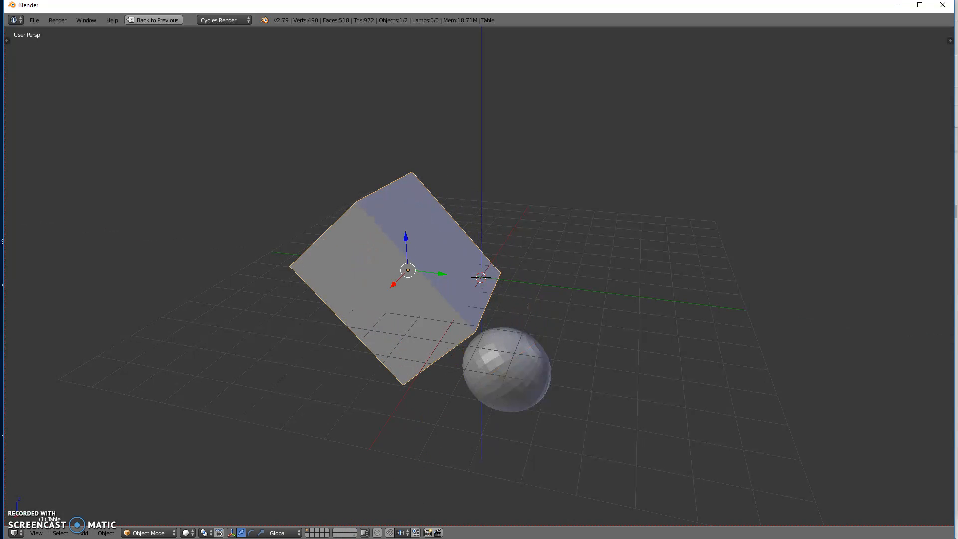
Enable proportional editing and try moving the Table cube with Smooth falloff, setting the influence radius to about 7.4 to include the sphere
{"action": "left_click", "coordinate": [378, 532]}
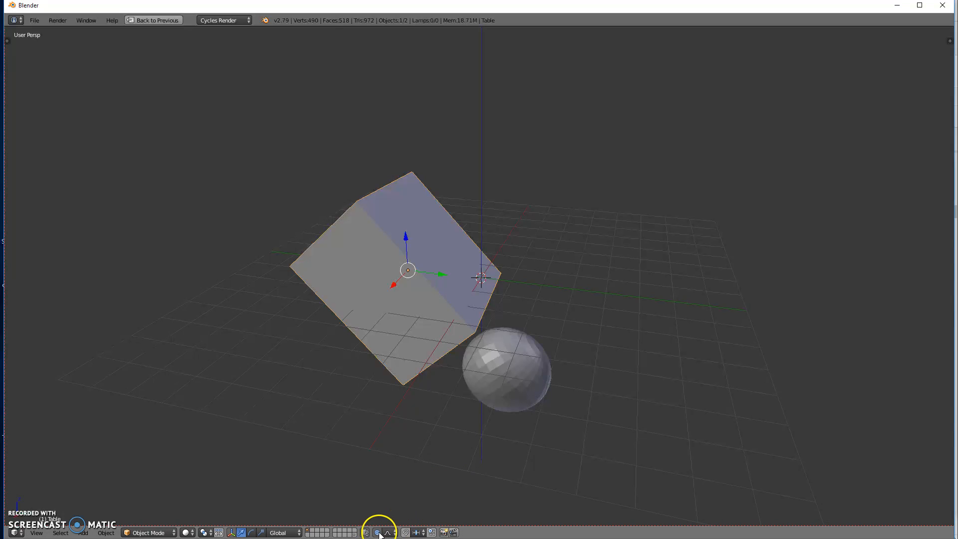
{"action": "left_click", "coordinate": [389, 532]}
{"action": "key", "text": "g"}
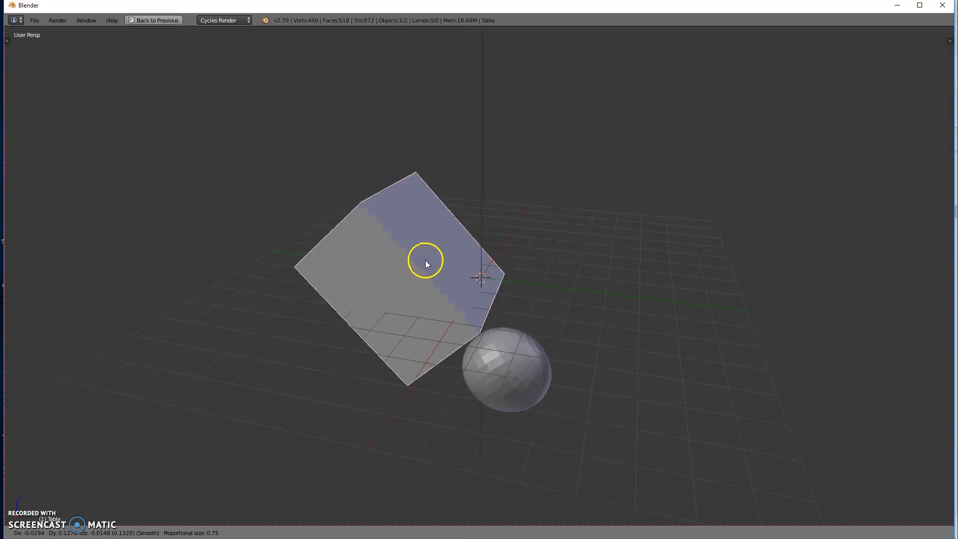
{"action": "scroll", "coordinate": [427, 257], "scroll_direction": "down", "scroll_amount": 14}
{"action": "scroll", "coordinate": [427, 258], "scroll_direction": "down", "scroll_amount": 11}
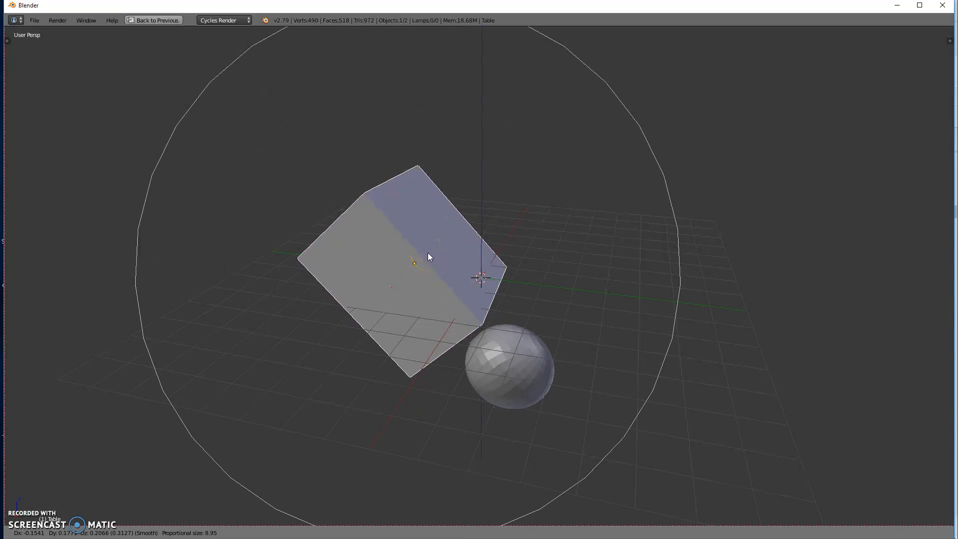
{"action": "scroll", "coordinate": [427, 257], "scroll_direction": "up", "scroll_amount": 6}
{"action": "scroll", "coordinate": [427, 252], "scroll_direction": "down", "scroll_amount": 2}
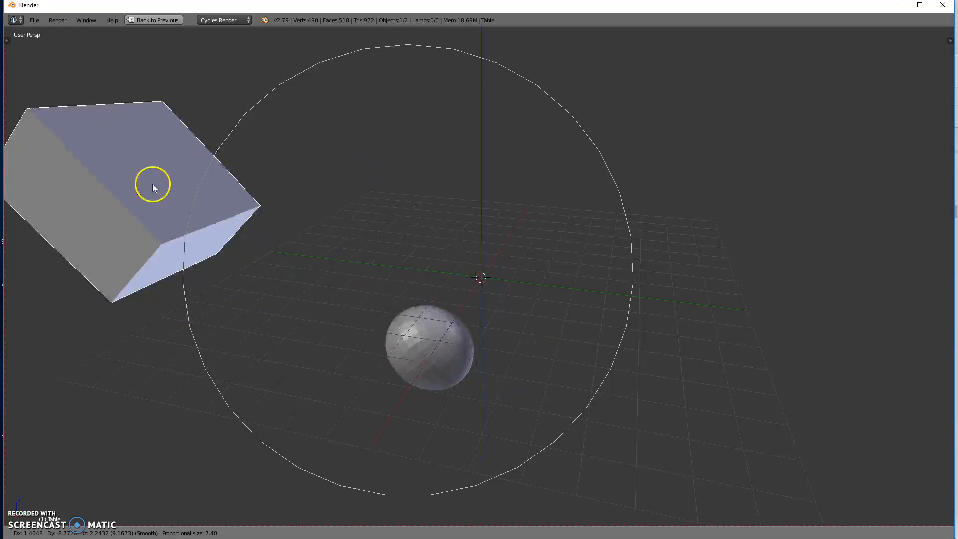
Shrink the proportional size to about 1.6 during the cube's move to leave the sphere outside its influence
{"action": "scroll", "coordinate": [339, 239], "scroll_direction": "down", "scroll_amount": 2}
{"action": "scroll", "coordinate": [351, 242], "scroll_direction": "down", "scroll_amount": 3}
{"action": "scroll", "coordinate": [352, 243], "scroll_direction": "up", "scroll_amount": 18}
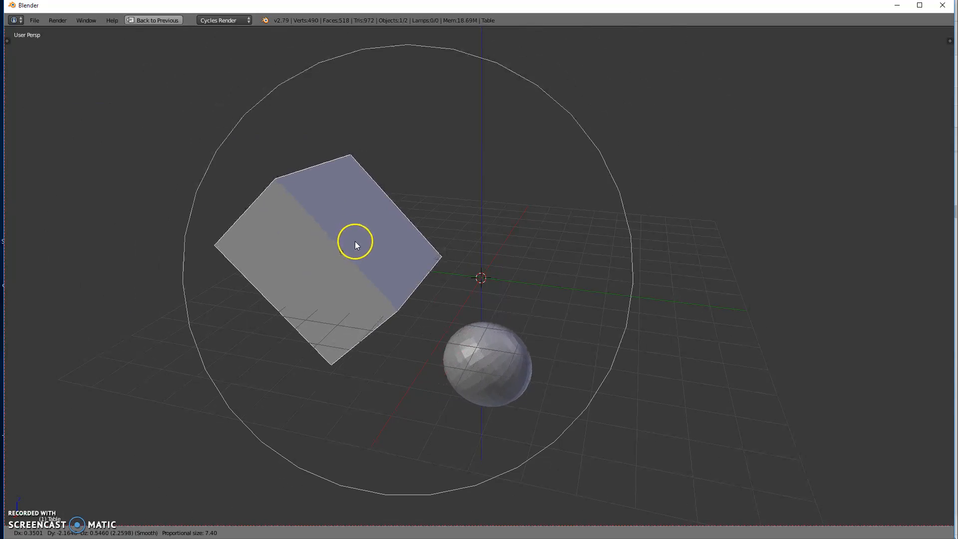
{"action": "scroll", "coordinate": [339, 234], "scroll_direction": "up", "scroll_amount": 1}
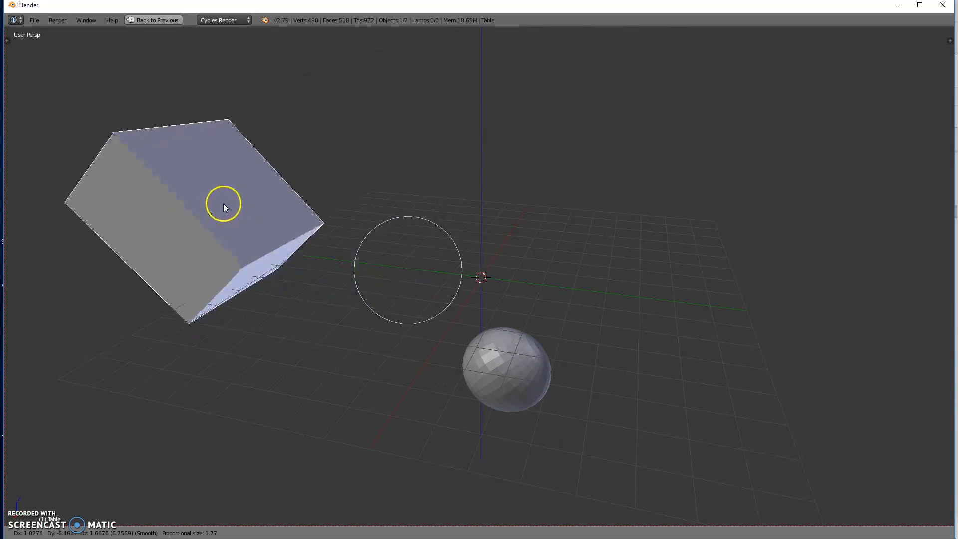
{"action": "scroll", "coordinate": [236, 196], "scroll_direction": "up", "scroll_amount": 3}
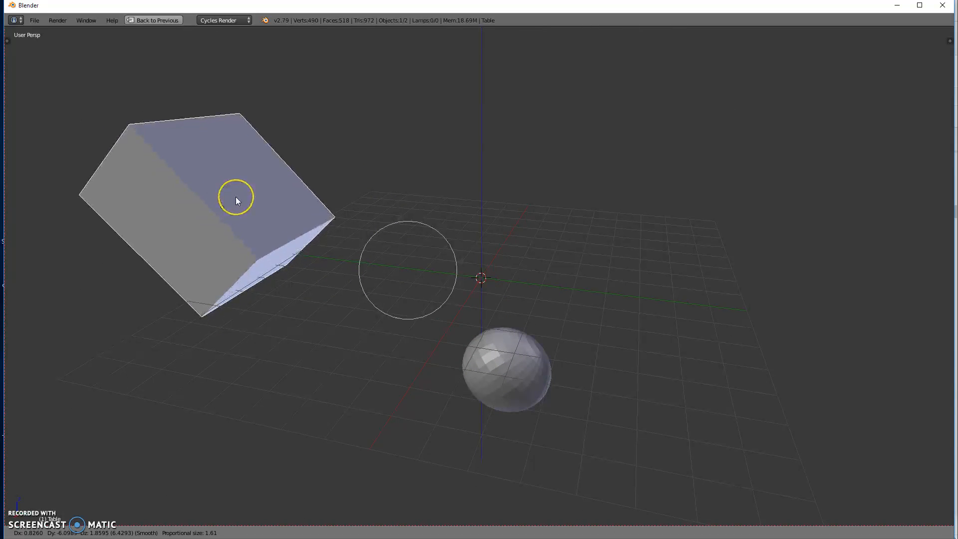
{"action": "left_click_drag", "start_coordinate": [237, 198], "coordinate": [405, 282]}
Enlarge the proportional size to about 25.55 to pull the sphere along with the cube, and cancel the move
{"action": "scroll", "coordinate": [322, 214], "scroll_direction": "down", "scroll_amount": 4}
{"action": "scroll", "coordinate": [369, 206], "scroll_direction": "down", "scroll_amount": 7}
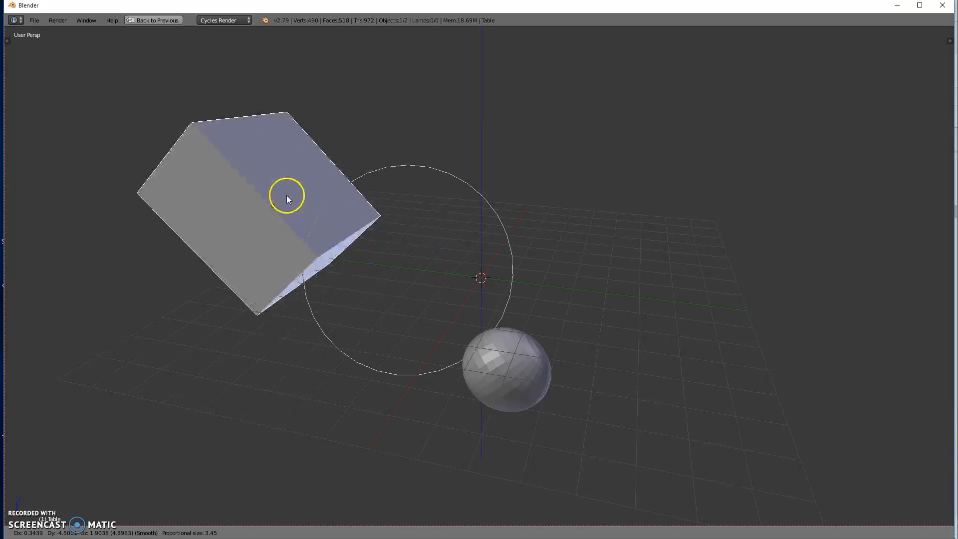
{"action": "scroll", "coordinate": [286, 194], "scroll_direction": "down", "scroll_amount": 4}
{"action": "scroll", "coordinate": [286, 194], "scroll_direction": "down", "scroll_amount": 10}
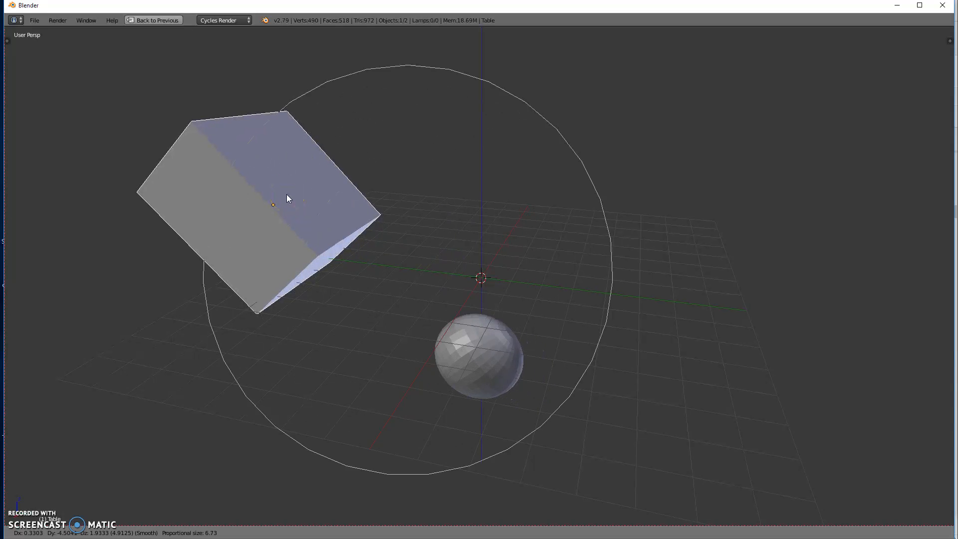
{"action": "scroll", "coordinate": [287, 195], "scroll_direction": "down", "scroll_amount": 20}
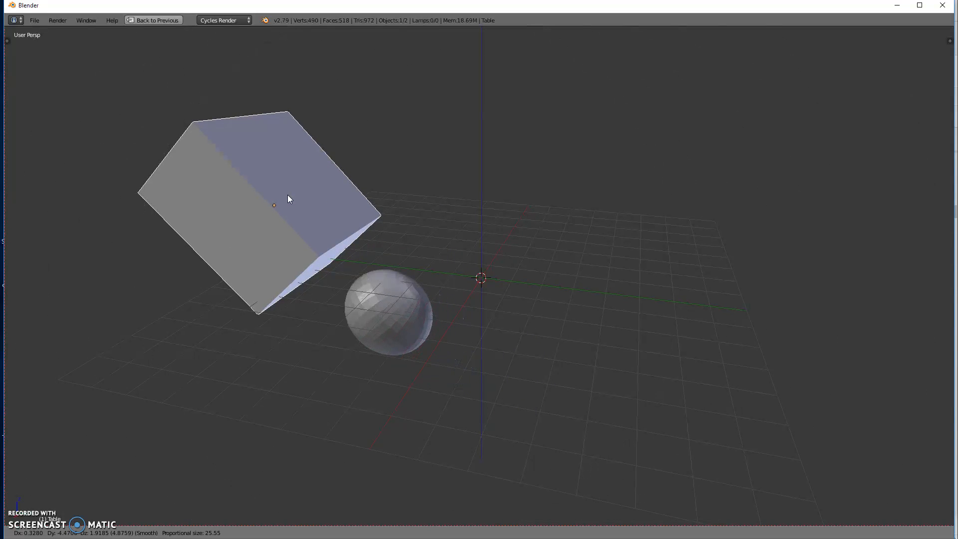
{"action": "left_click_drag", "start_coordinate": [289, 199], "coordinate": [432, 266]}
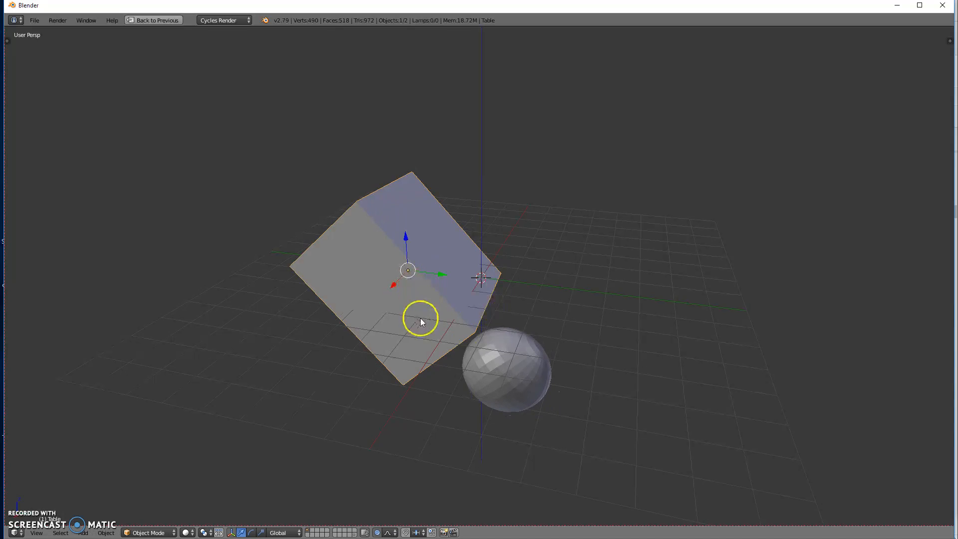
Duplicate the sphere four times, spacing the copies in a row along the positive Y axis
{"action": "right_click", "coordinate": [516, 364]}
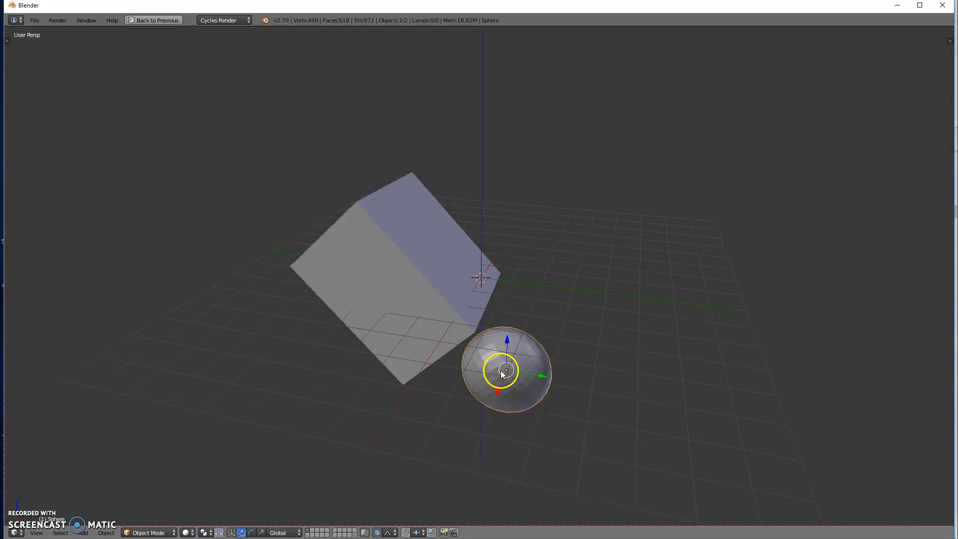
{"action": "key", "text": "shift+d"}
{"action": "left_click", "coordinate": [600, 387]}
{"action": "key", "text": "shift+d"}
{"action": "left_click", "coordinate": [707, 402]}
{"action": "key", "text": "shift+d"}
{"action": "left_click", "coordinate": [811, 409]}
{"action": "key", "text": "shift+d"}
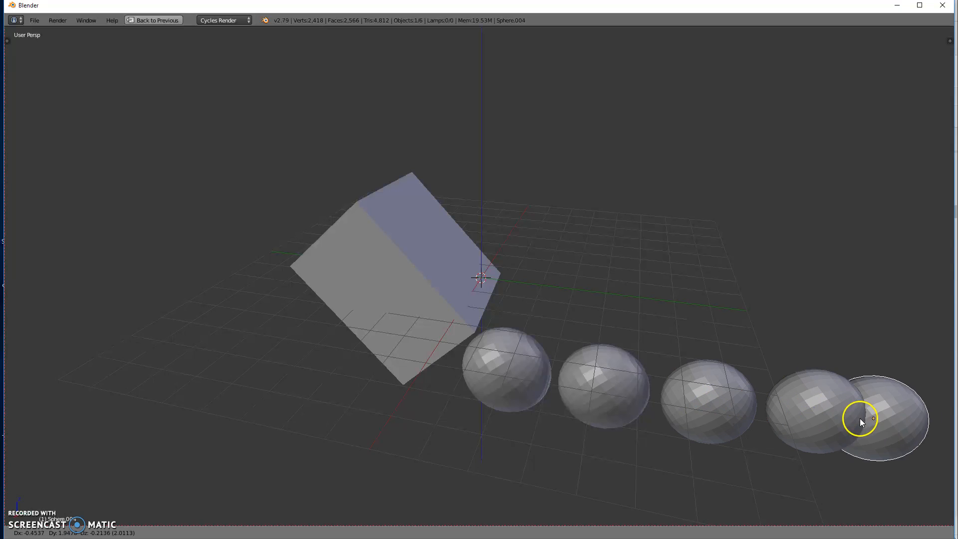
{"action": "left_click", "coordinate": [926, 422]}
Duplicate the Table cube and place the copy about 5 units away along the negative Y axis
{"action": "right_click", "coordinate": [351, 250]}
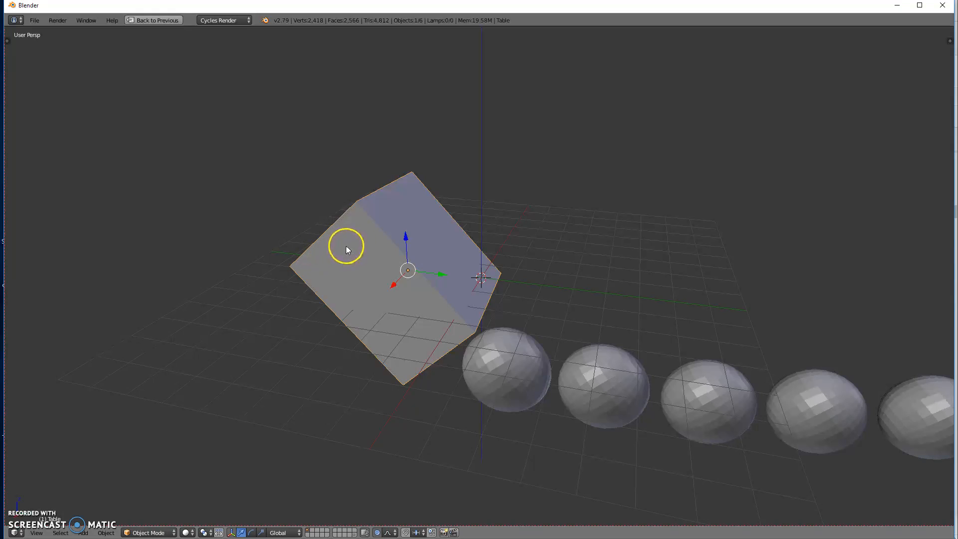
{"action": "key", "text": "shift+d"}
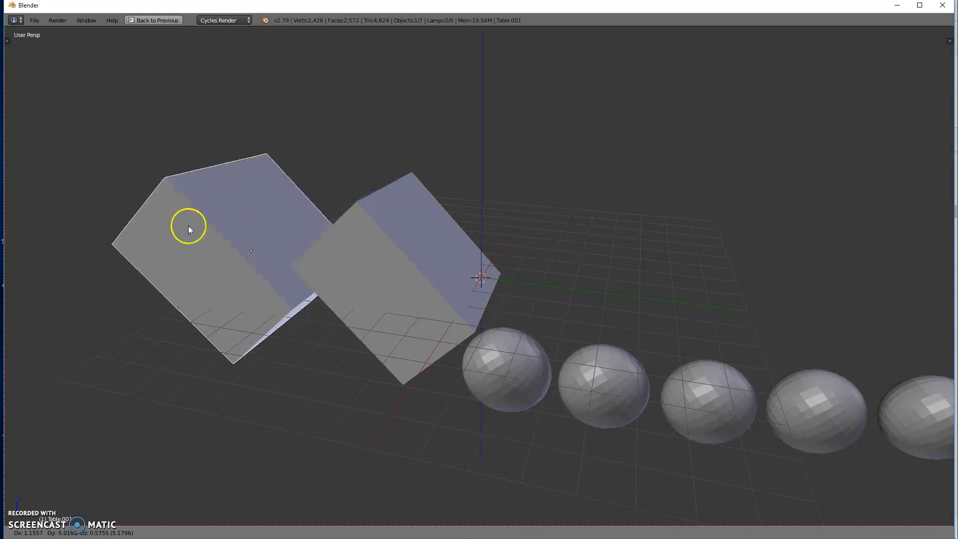
{"action": "left_click", "coordinate": [202, 228]}
{"action": "middle_click_drag", "start_coordinate": [203, 229], "coordinate": [225, 303]}
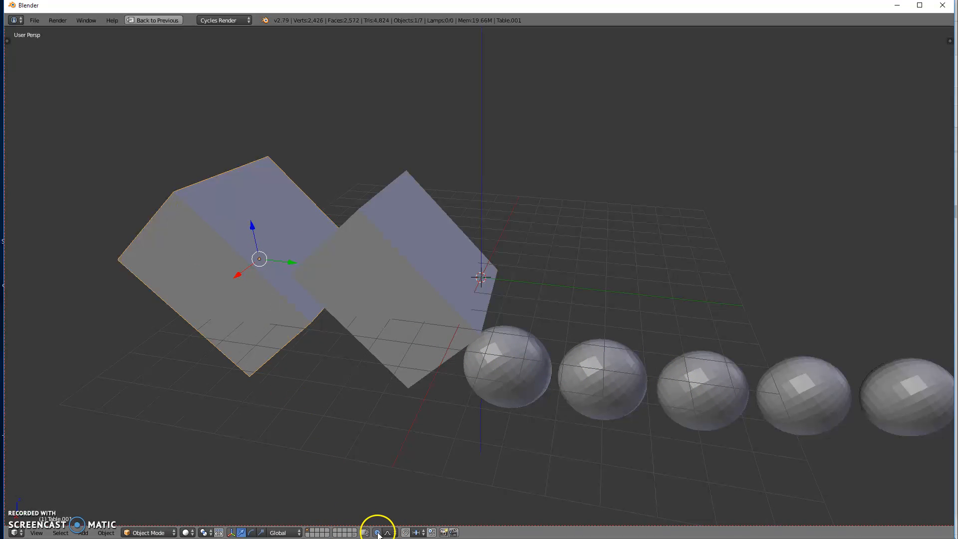
Try moving the duplicate cube while varying the proportional size down to 6.73, and cancel the move
{"action": "key", "text": "g"}
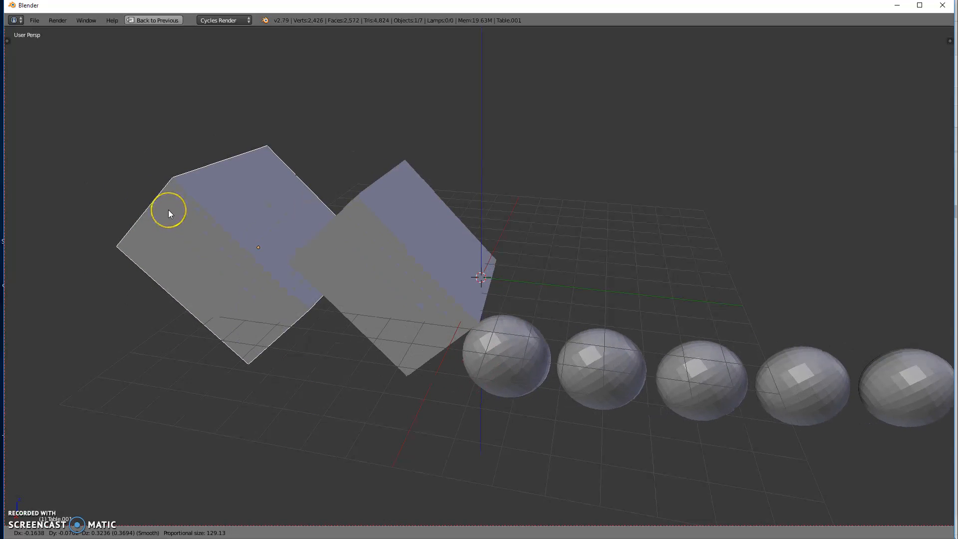
{"action": "mouse_move", "coordinate": [148, 205]}
{"action": "left_mouse_down"}
{"action": "mouse_move", "coordinate": [276, 218]}
{"action": "mouse_move", "coordinate": [218, 214]}
{"action": "mouse_move", "coordinate": [935, 177]}
{"action": "mouse_move", "coordinate": [47, 199]}
{"action": "mouse_move", "coordinate": [244, 190]}
{"action": "mouse_move", "coordinate": [258, 223]}
{"action": "mouse_move", "coordinate": [119, 183]}
{"action": "mouse_move", "coordinate": [391, 229]}
{"action": "mouse_move", "coordinate": [168, 206]}
{"action": "mouse_move", "coordinate": [271, 228]}
{"action": "mouse_move", "coordinate": [56, 218]}
{"action": "mouse_move", "coordinate": [373, 263]}
{"action": "mouse_move", "coordinate": [100, 223]}
{"action": "mouse_move", "coordinate": [142, 203]}
{"action": "mouse_move", "coordinate": [341, 224]}
{"action": "mouse_move", "coordinate": [325, 211]}
{"action": "mouse_move", "coordinate": [154, 203]}
{"action": "mouse_move", "coordinate": [182, 216]}
{"action": "mouse_move", "coordinate": [147, 211]}
{"action": "mouse_move", "coordinate": [158, 218]}
{"action": "mouse_move", "coordinate": [59, 209]}
{"action": "mouse_move", "coordinate": [217, 234]}
{"action": "mouse_move", "coordinate": [128, 285]}
{"action": "mouse_move", "coordinate": [199, 180]}
{"action": "mouse_move", "coordinate": [161, 194]}
{"action": "left_mouse_up"}
{"action": "scroll", "coordinate": [244, 194], "scroll_direction": "up", "scroll_amount": 2}
{"action": "scroll", "coordinate": [258, 217], "scroll_direction": "up", "scroll_amount": 20}
{"action": "scroll", "coordinate": [192, 201], "scroll_direction": "up", "scroll_amount": 3}
{"action": "scroll", "coordinate": [56, 218], "scroll_direction": "down", "scroll_amount": 10}
{"action": "scroll", "coordinate": [373, 264], "scroll_direction": "down", "scroll_amount": 5}
{"action": "scroll", "coordinate": [153, 208], "scroll_direction": "up", "scroll_amount": 6}
{"action": "scroll", "coordinate": [152, 210], "scroll_direction": "down", "scroll_amount": 15}
{"action": "scroll", "coordinate": [159, 216], "scroll_direction": "up", "scroll_amount": 20}
{"action": "scroll", "coordinate": [154, 213], "scroll_direction": "up", "scroll_amount": 6}
{"action": "scroll", "coordinate": [158, 217], "scroll_direction": "up", "scroll_amount": 5}
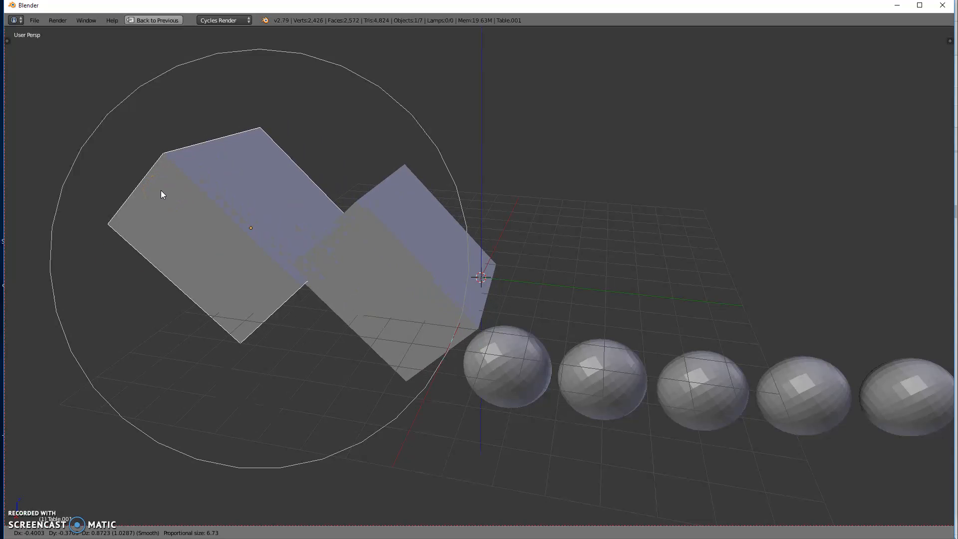
{"action": "left_click_drag", "start_coordinate": [160, 190], "coordinate": [158, 191]}
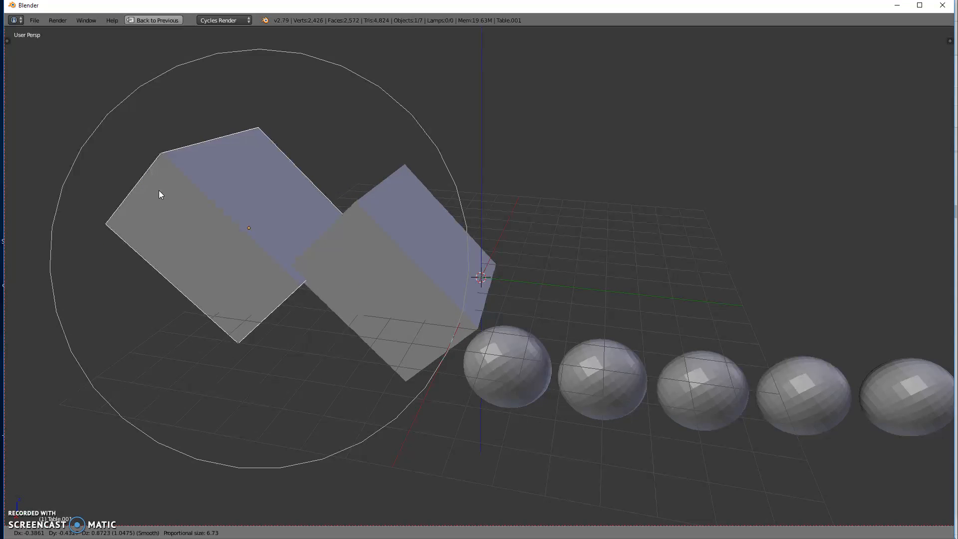
{"action": "right_click", "coordinate": [159, 191]}
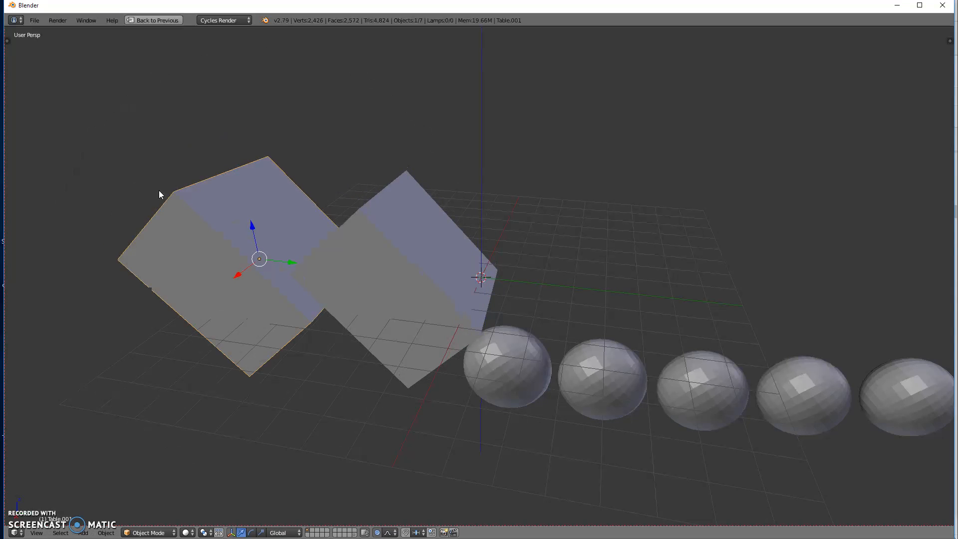
Set the proportional falloff to Random and try moving the duplicate cube with a proportional size of 25.55, cancelling the move
{"action": "left_click", "coordinate": [388, 532]}
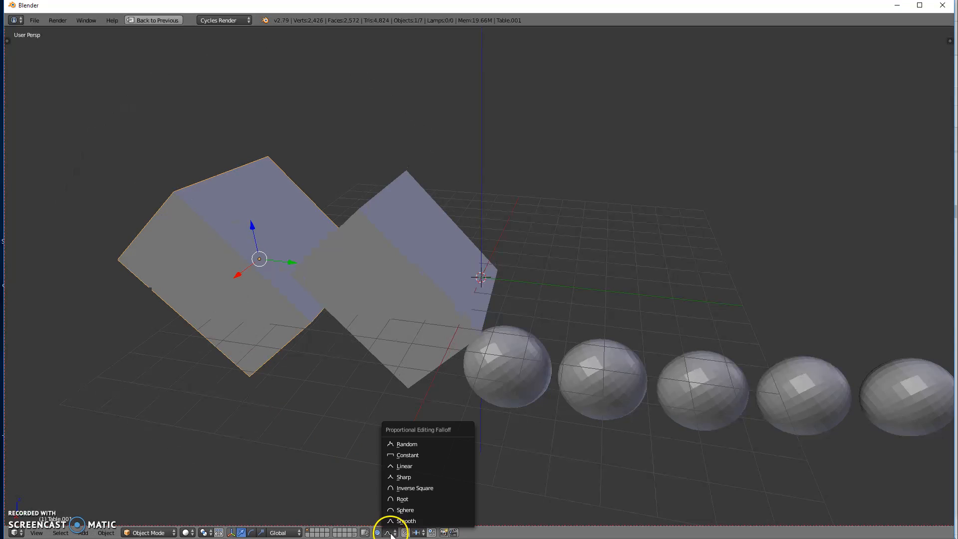
{"action": "left_click", "coordinate": [396, 444]}
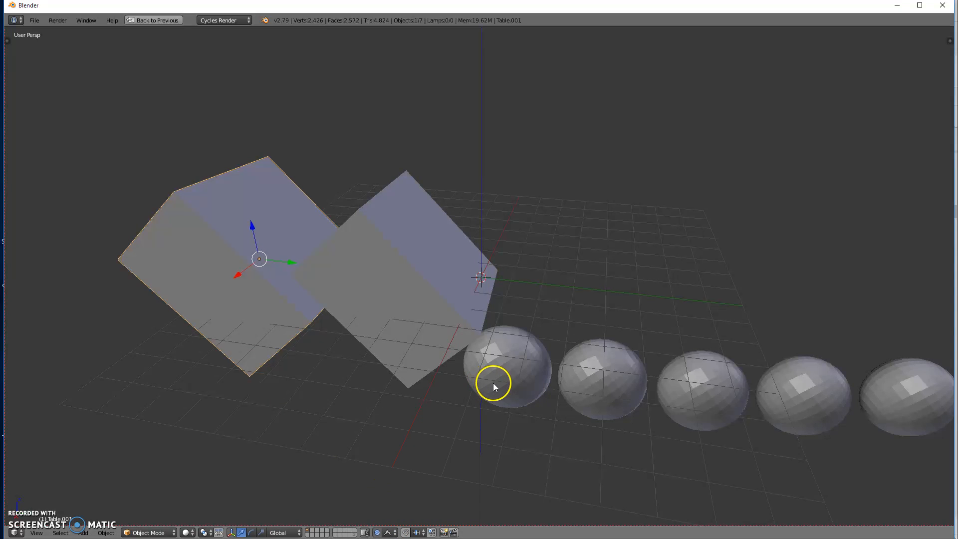
{"action": "key", "text": "g"}
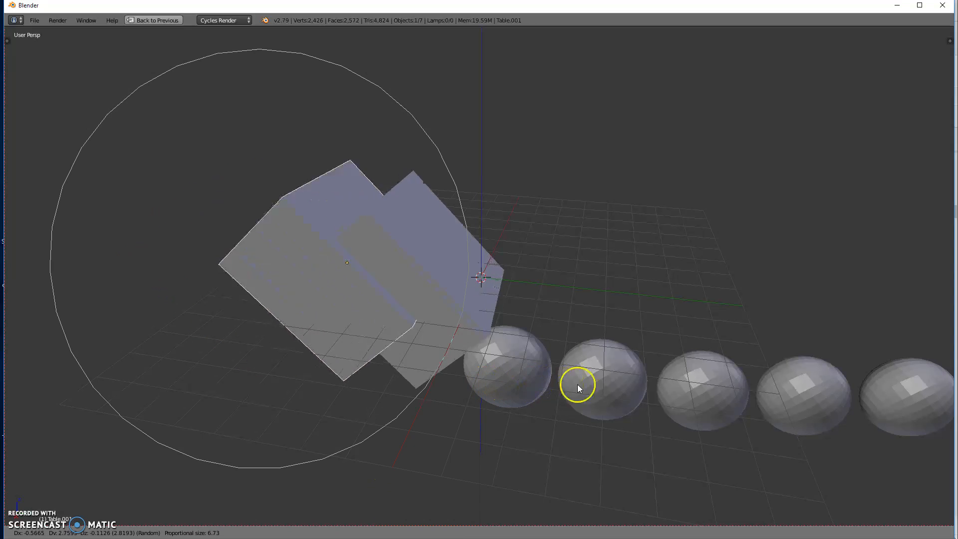
{"action": "scroll", "coordinate": [625, 385], "scroll_direction": "down", "scroll_amount": 4}
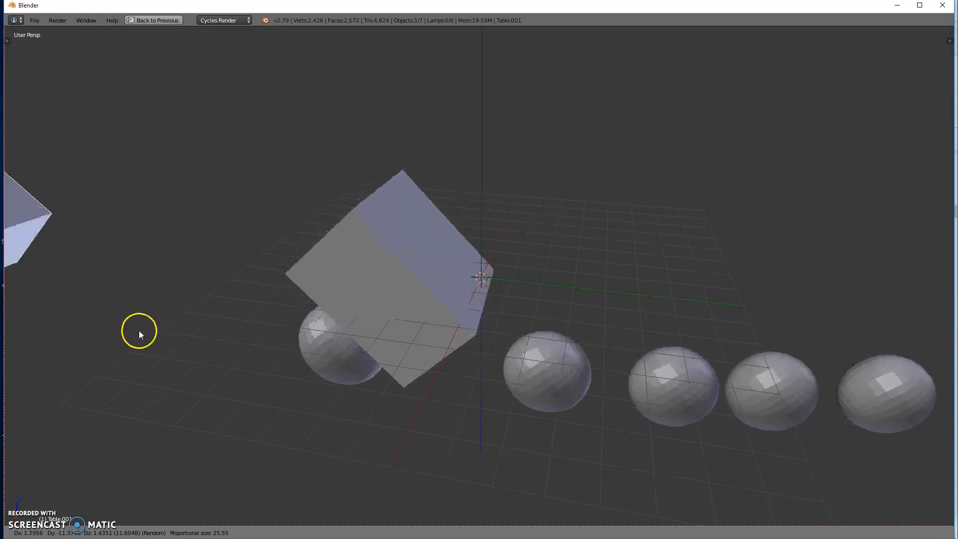
{"action": "right_click", "coordinate": [31, 289]}
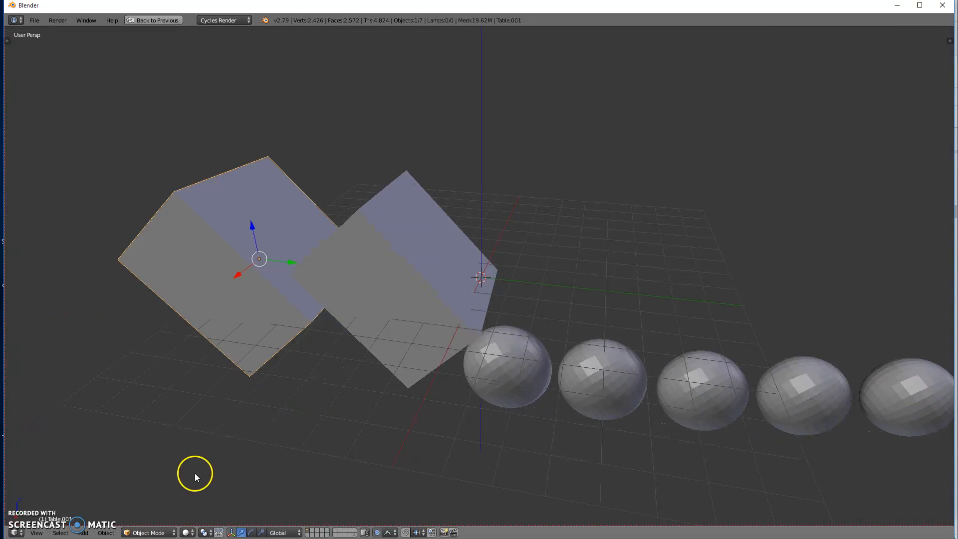
Set the falloff back to Smooth and shift the duplicate cube slightly toward the spheres, ending with proportional editing disabled
{"action": "left_click", "coordinate": [387, 533]}
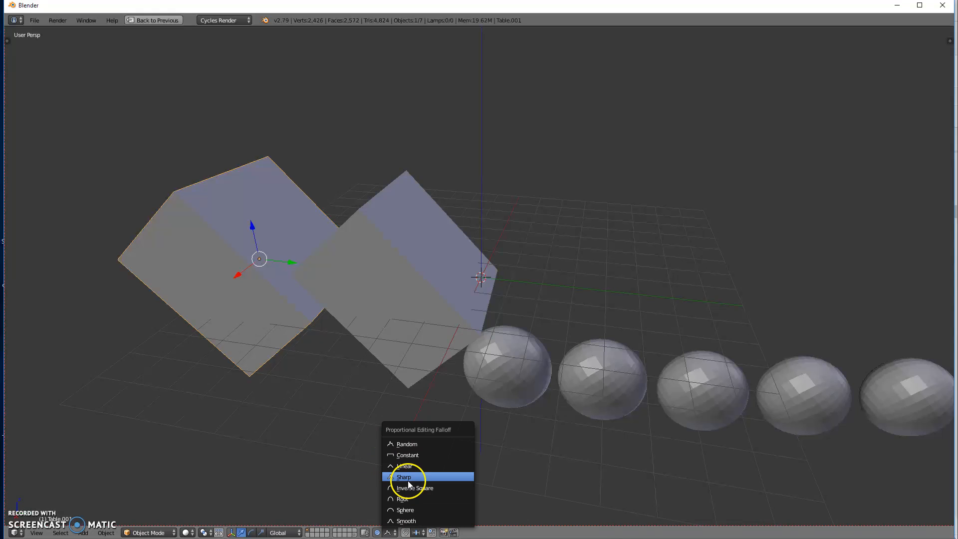
{"action": "left_click", "coordinate": [406, 520]}
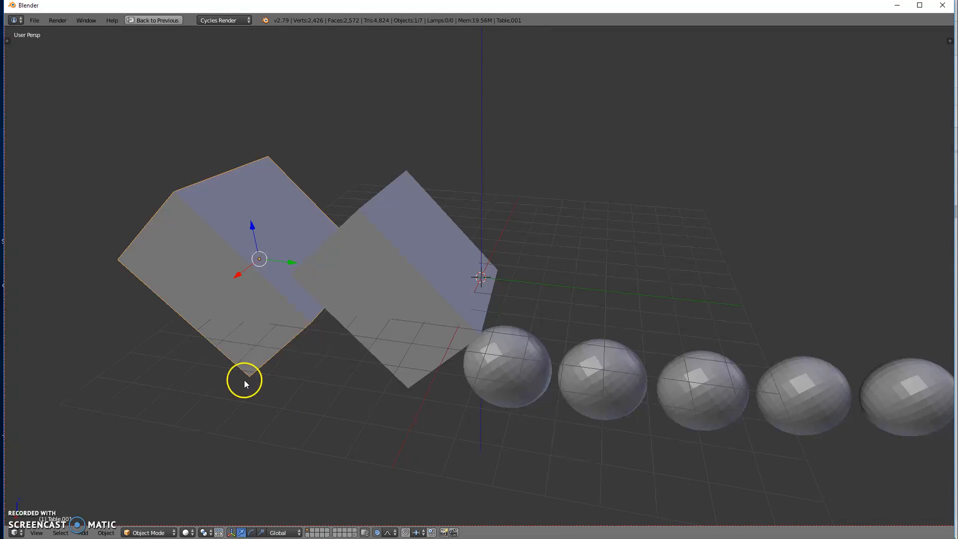
{"action": "left_click_drag", "start_coordinate": [259, 349], "coordinate": [283, 391]}
{"action": "left_click", "coordinate": [378, 533]}
With snapping enabled, move the original Table cube 1 unit along the positive Y axis
{"action": "right_click", "coordinate": [411, 301]}
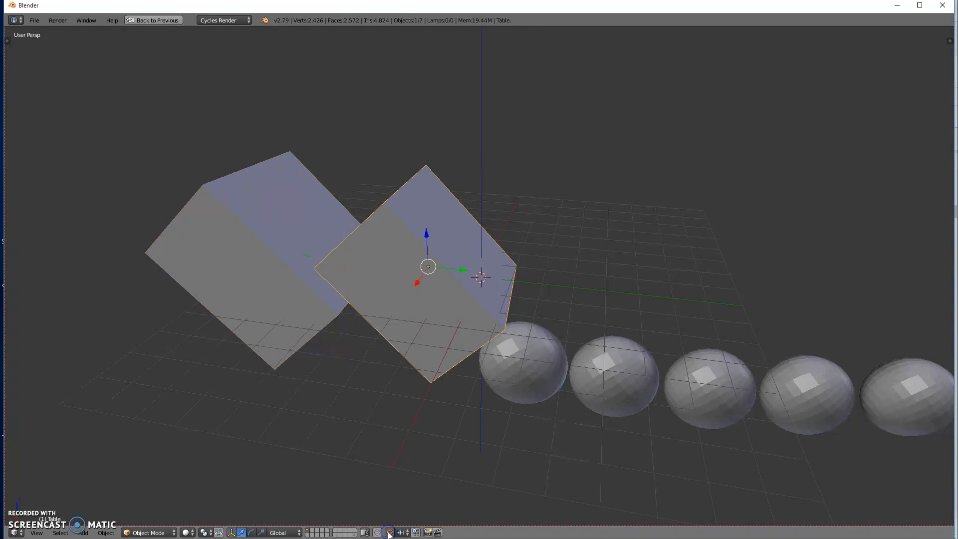
{"action": "left_click_drag", "start_coordinate": [463, 270], "coordinate": [487, 277]}
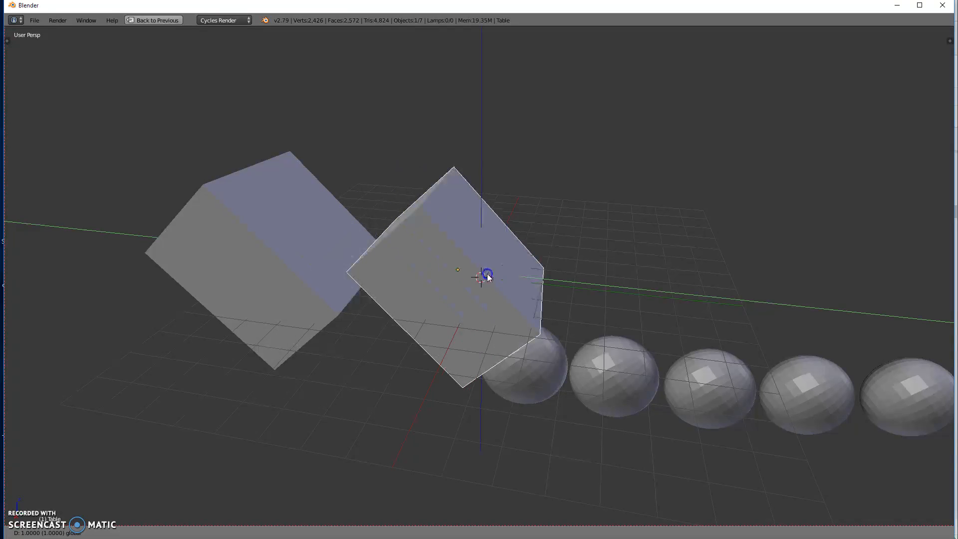
{"action": "left_click", "coordinate": [488, 277]}
{"action": "mouse_move", "coordinate": [432, 357]}
{"action": "middle_mouse_down"}
{"action": "mouse_move", "coordinate": [434, 321]}
{"action": "mouse_move", "coordinate": [462, 327]}
{"action": "mouse_move", "coordinate": [441, 397]}
{"action": "mouse_move", "coordinate": [344, 380]}
{"action": "mouse_move", "coordinate": [240, 285]}
{"action": "mouse_move", "coordinate": [171, 280]}
{"action": "mouse_move", "coordinate": [278, 293]}
{"action": "mouse_move", "coordinate": [370, 327]}
{"action": "mouse_move", "coordinate": [425, 331]}
{"action": "mouse_move", "coordinate": [443, 406]}
{"action": "mouse_move", "coordinate": [466, 376]}
{"action": "mouse_move", "coordinate": [370, 348]}
{"action": "mouse_move", "coordinate": [434, 349]}
{"action": "middle_mouse_up"}
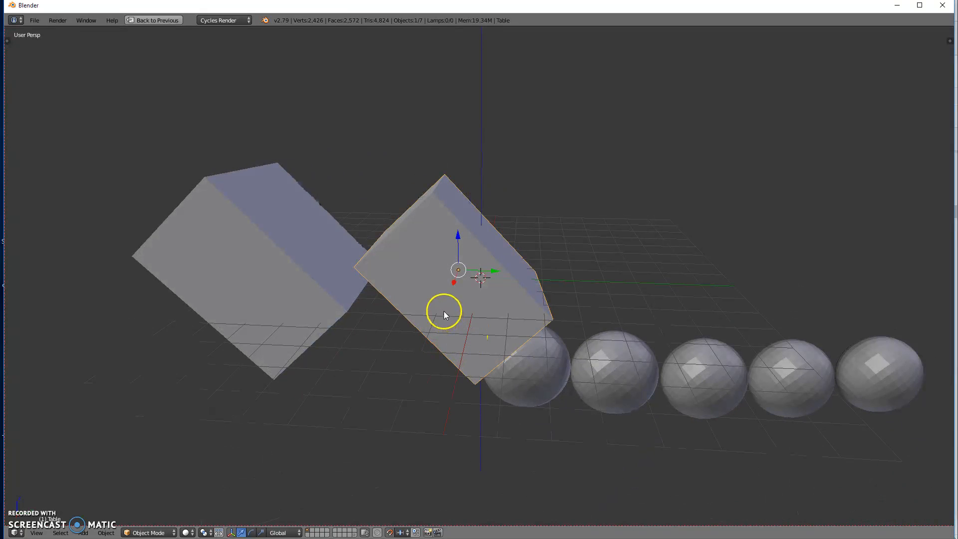
Review the snap element choices and toggle absolute grid snapping on and off
{"action": "left_click", "coordinate": [401, 533]}
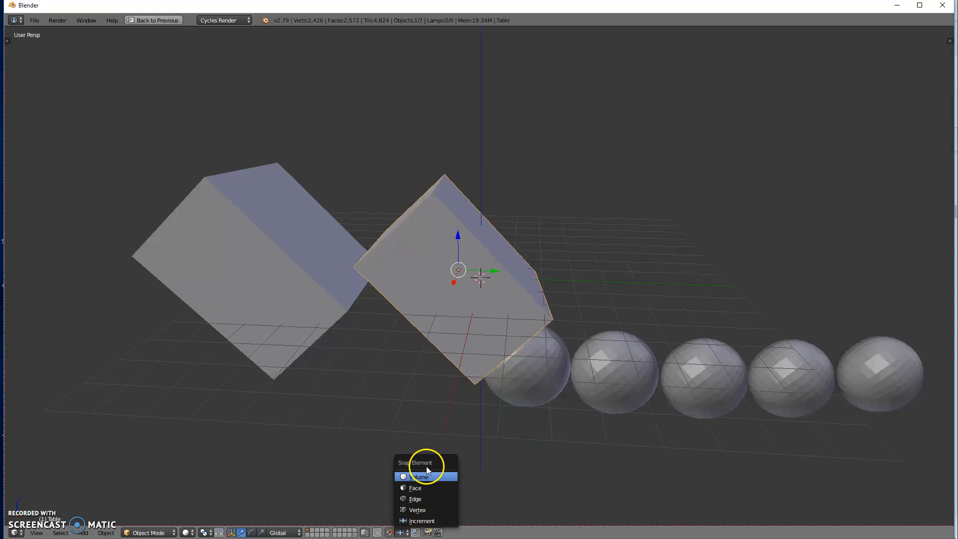
{"action": "left_click", "coordinate": [415, 533]}
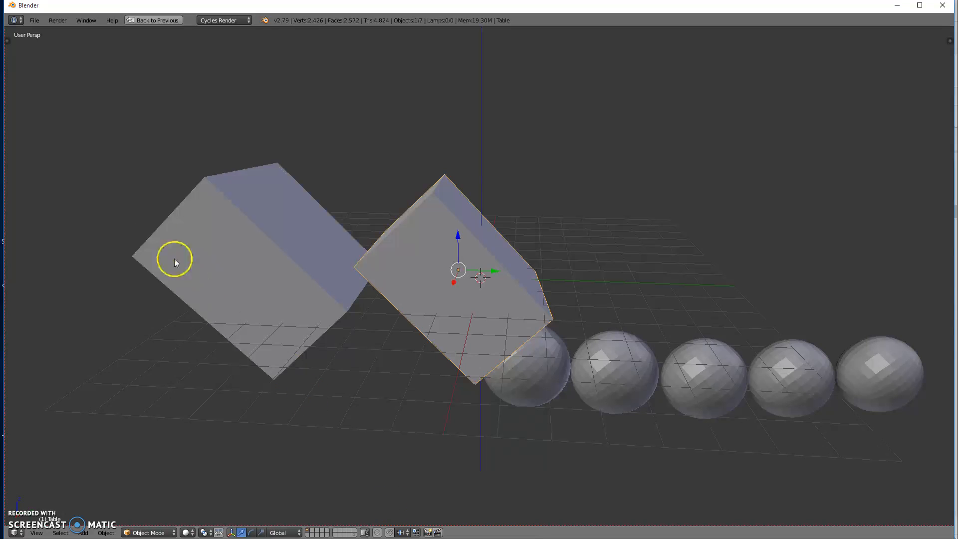
{"action": "left_click", "coordinate": [416, 532]}
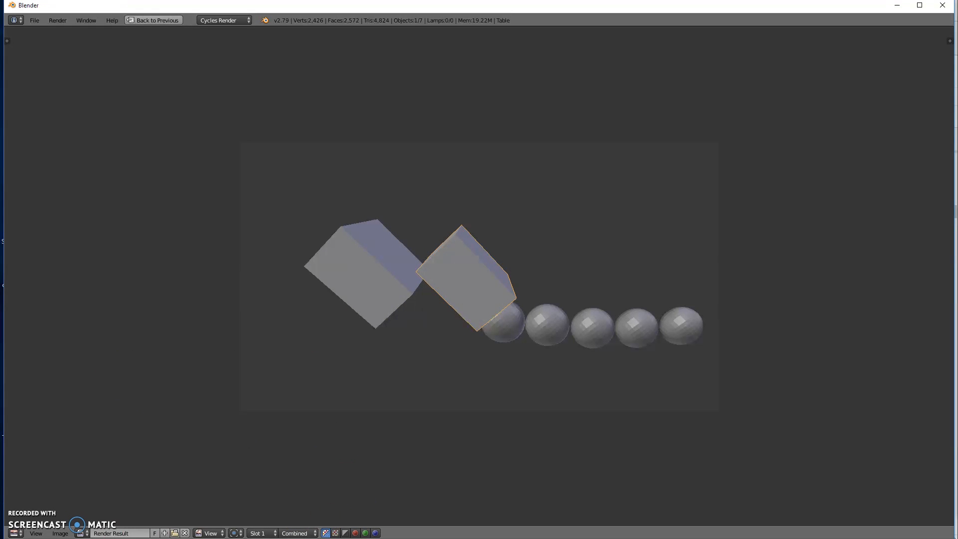
Switch the editor from the render result back to the 3D View
{"action": "left_click", "coordinate": [16, 533]}
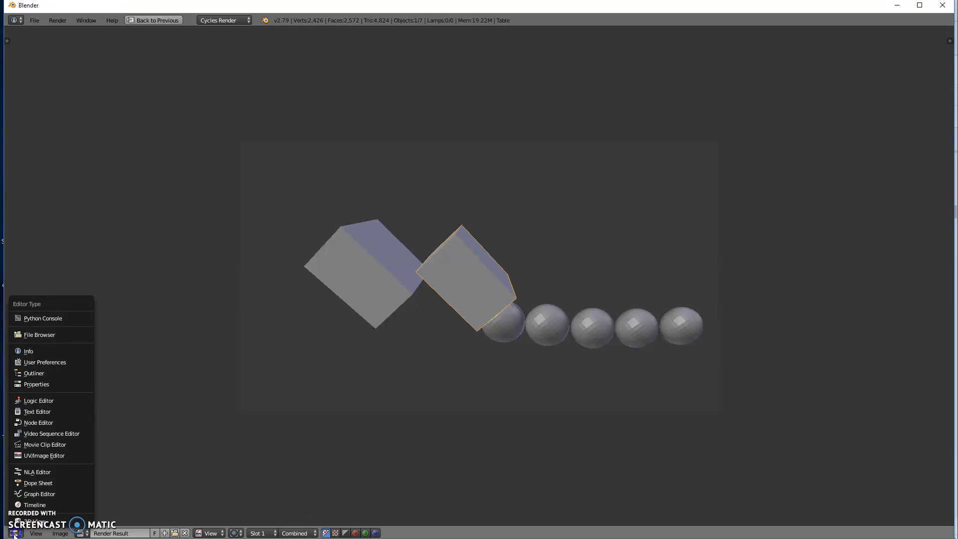
{"action": "left_click", "coordinate": [27, 520]}
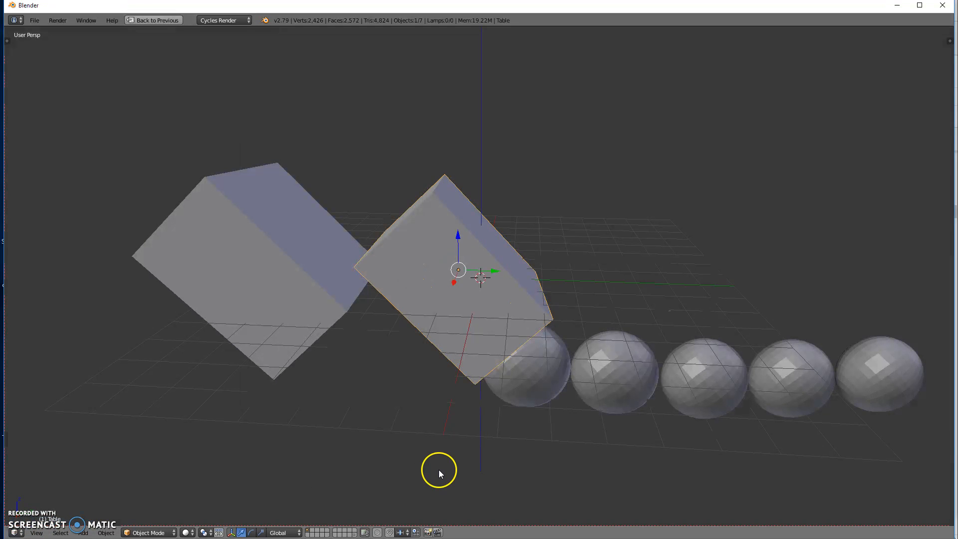
Reveal the 3D view's tool shelf and switch the selected Table cube to Edit Mode
{"action": "middle_click_drag", "start_coordinate": [594, 285], "coordinate": [699, 248]}
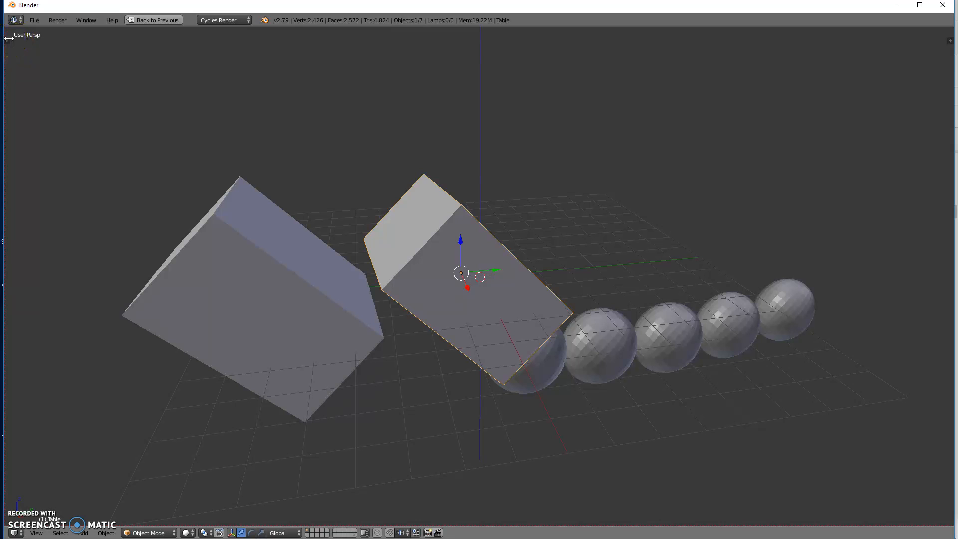
{"action": "left_click", "coordinate": [9, 38]}
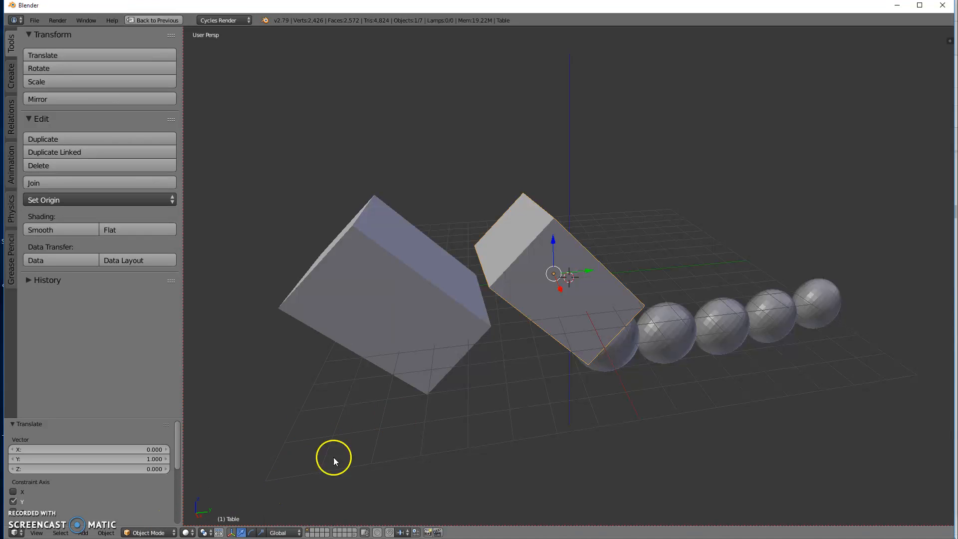
{"action": "left_click", "coordinate": [148, 533]}
{"action": "key", "text": "Tab"}
{"action": "middle_click_drag", "start_coordinate": [589, 305], "coordinate": [569, 309]}
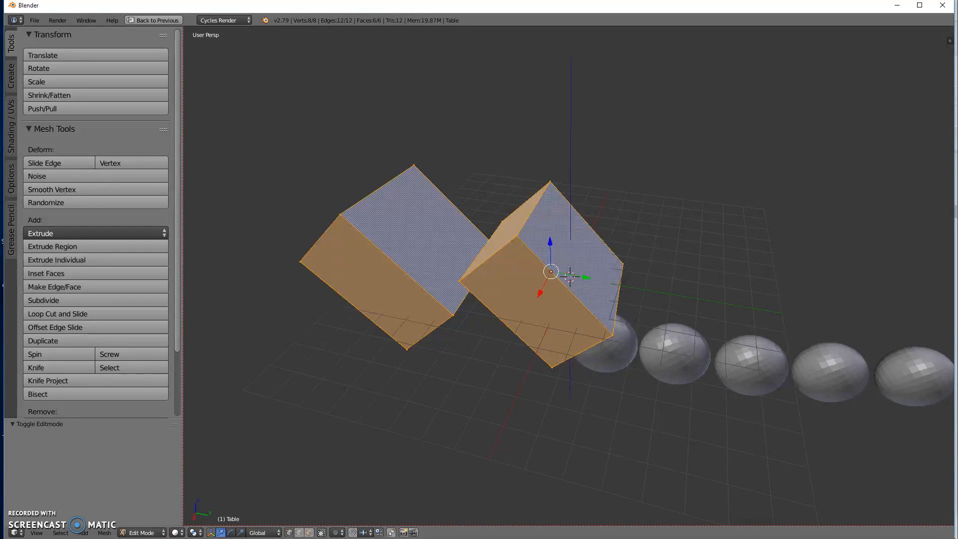
In face select mode, extrude the Table cube's upper face toward the spheres outward about 1.56 units and scale it to about 0.593
{"action": "left_click", "coordinate": [309, 532]}
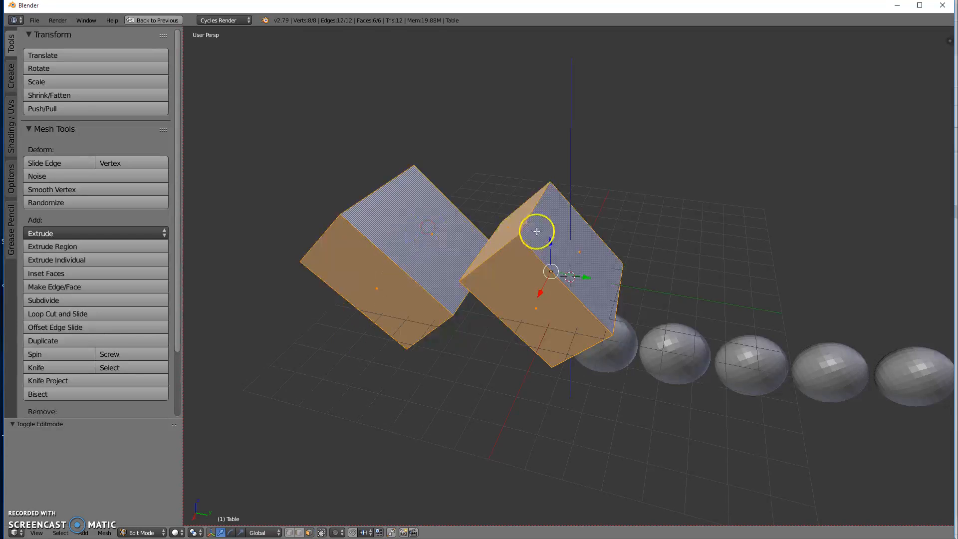
{"action": "right_click", "coordinate": [573, 268]}
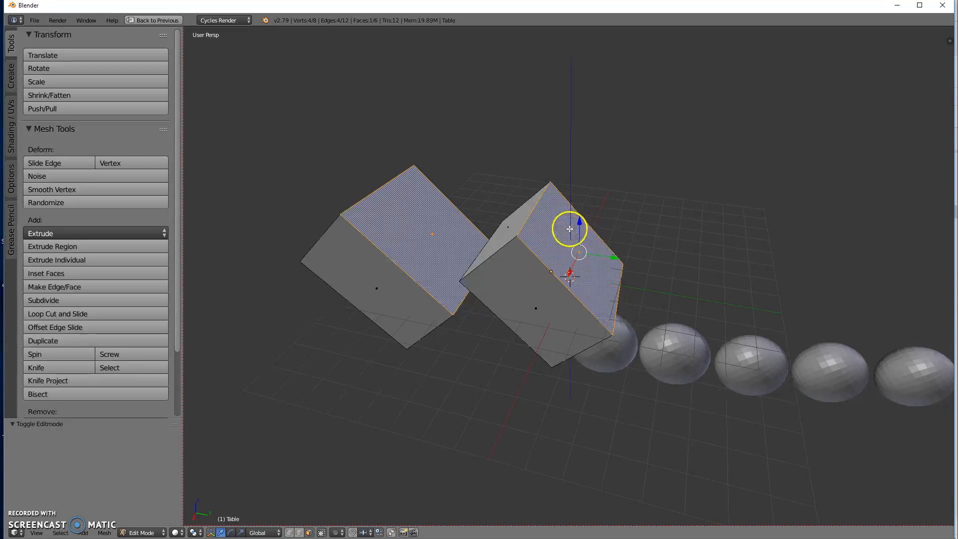
{"action": "key", "text": "e"}
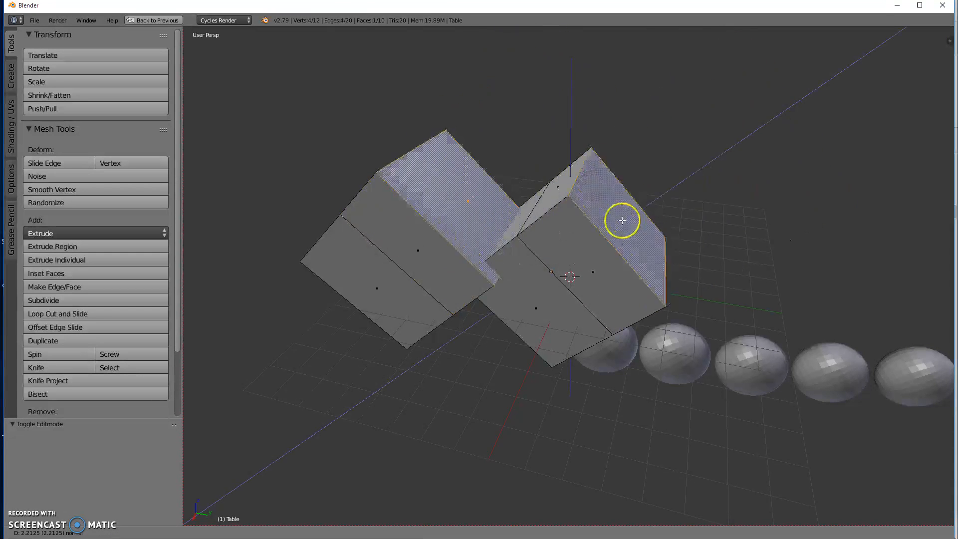
{"action": "left_click", "coordinate": [606, 229]}
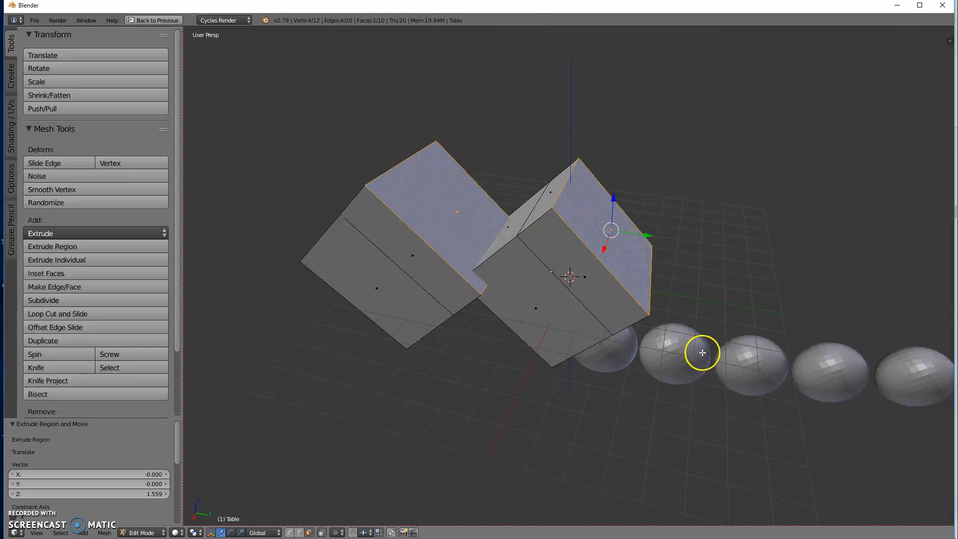
{"action": "key", "text": "s"}
{"action": "left_click", "coordinate": [658, 320]}
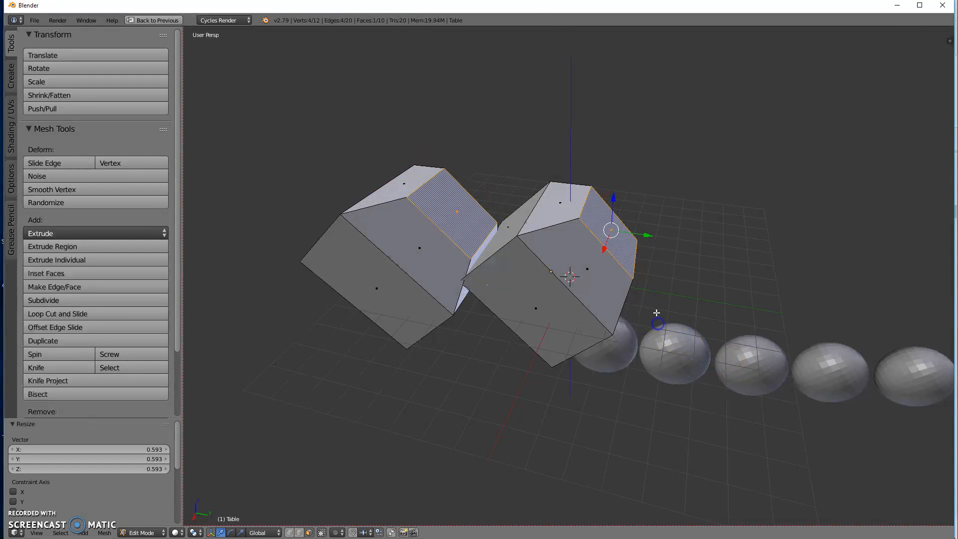
Extrude the scaled-down face about 2.5 units inward to form a recess, and return the Table cube to Object Mode
{"action": "key", "text": "e"}
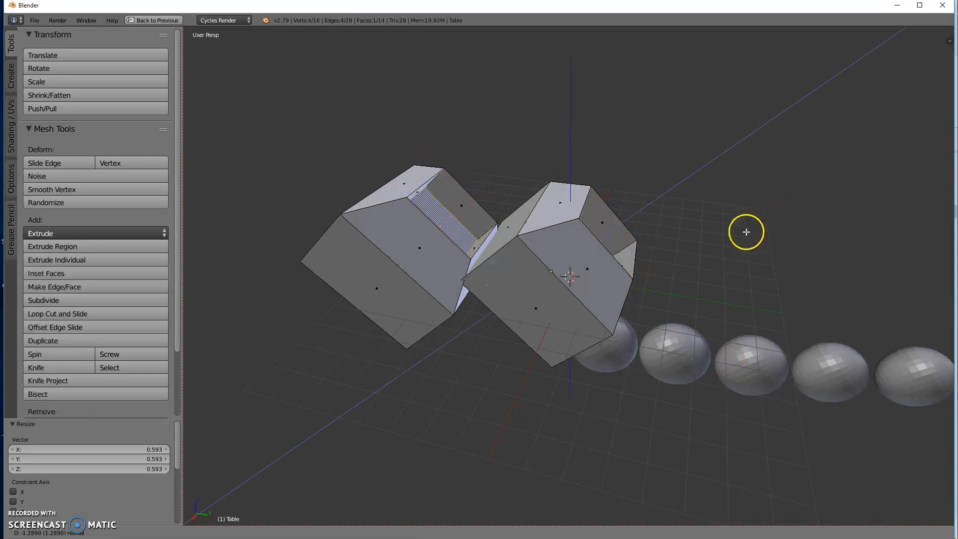
{"action": "left_click", "coordinate": [723, 253]}
{"action": "middle_click_drag", "start_coordinate": [728, 239], "coordinate": [646, 327]}
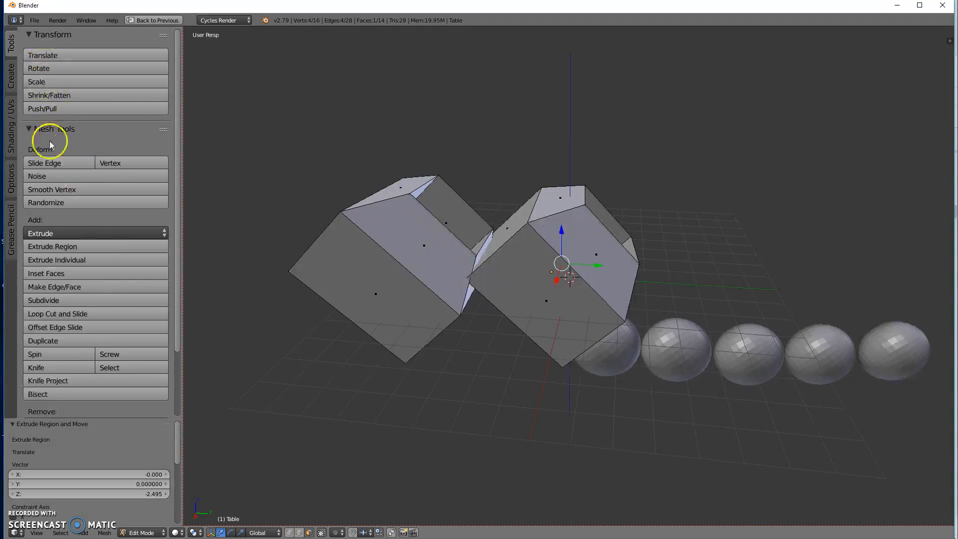
{"action": "key", "text": "Tab"}
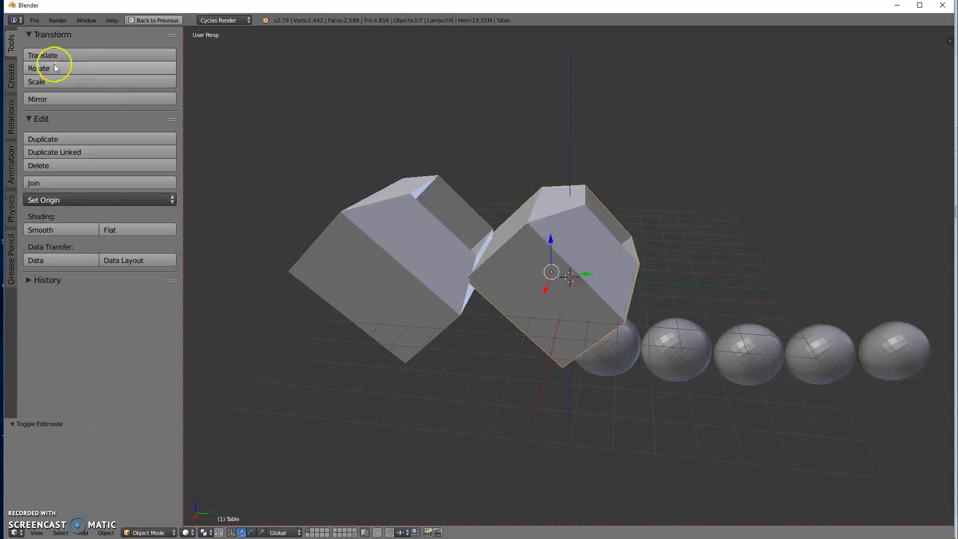